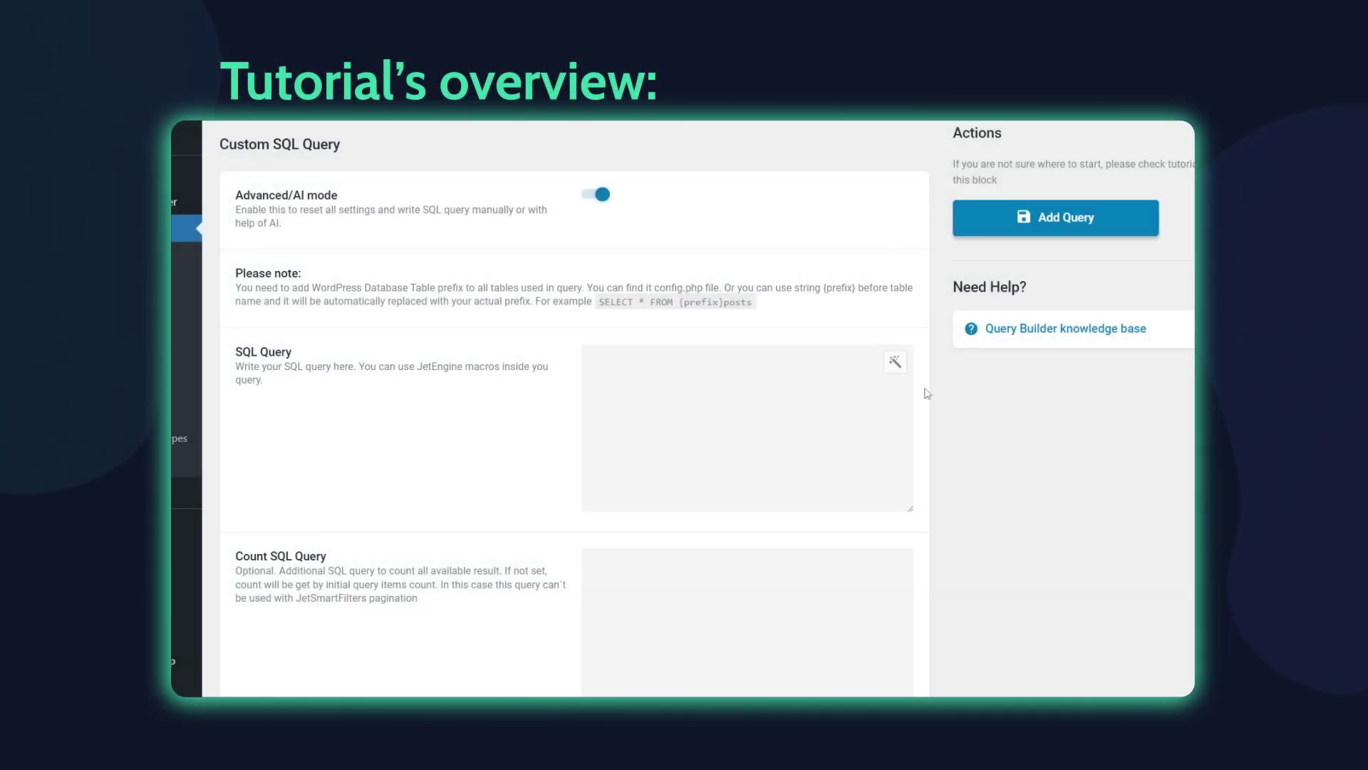
Generate the AI SQL query from the 'birthday later this month' example and insert it into SQL Query.
{"action": "left_click", "coordinate": [895, 362]}
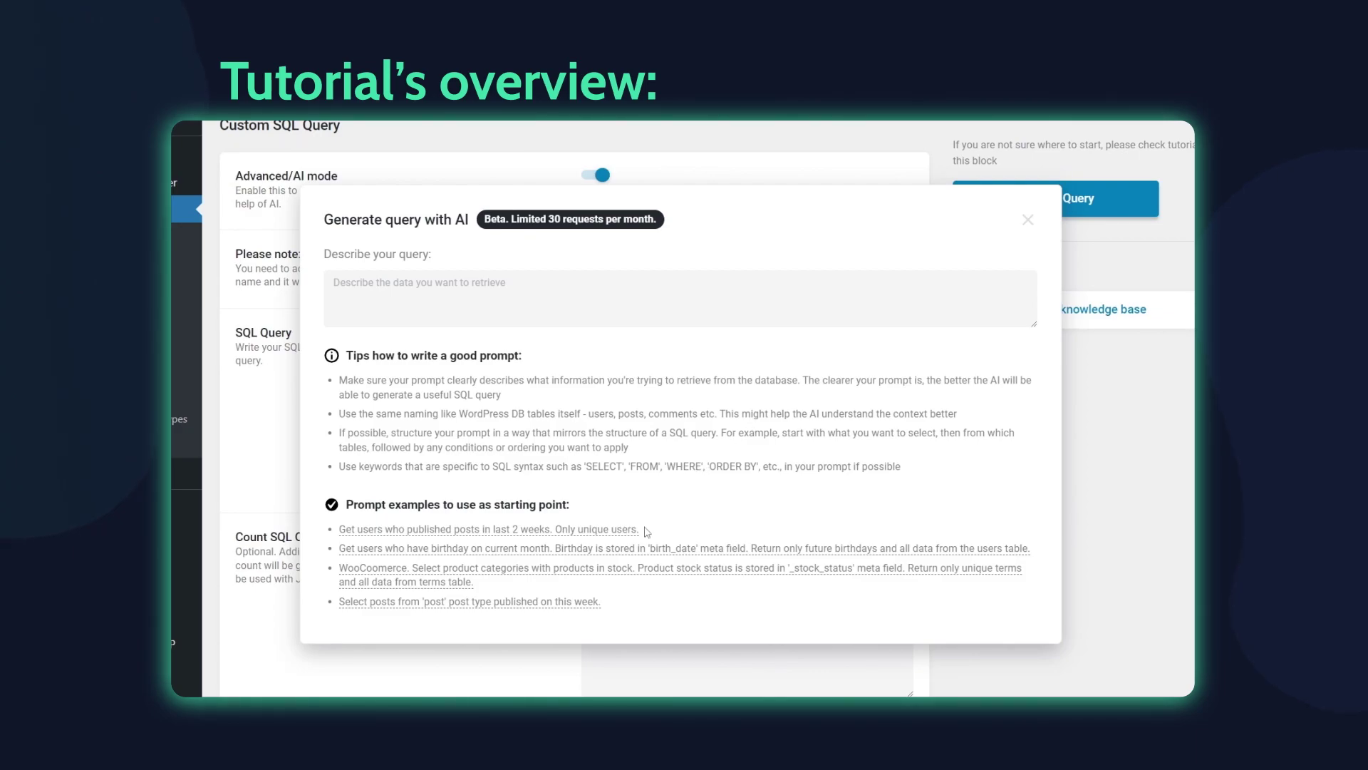
{"action": "left_click", "coordinate": [634, 549]}
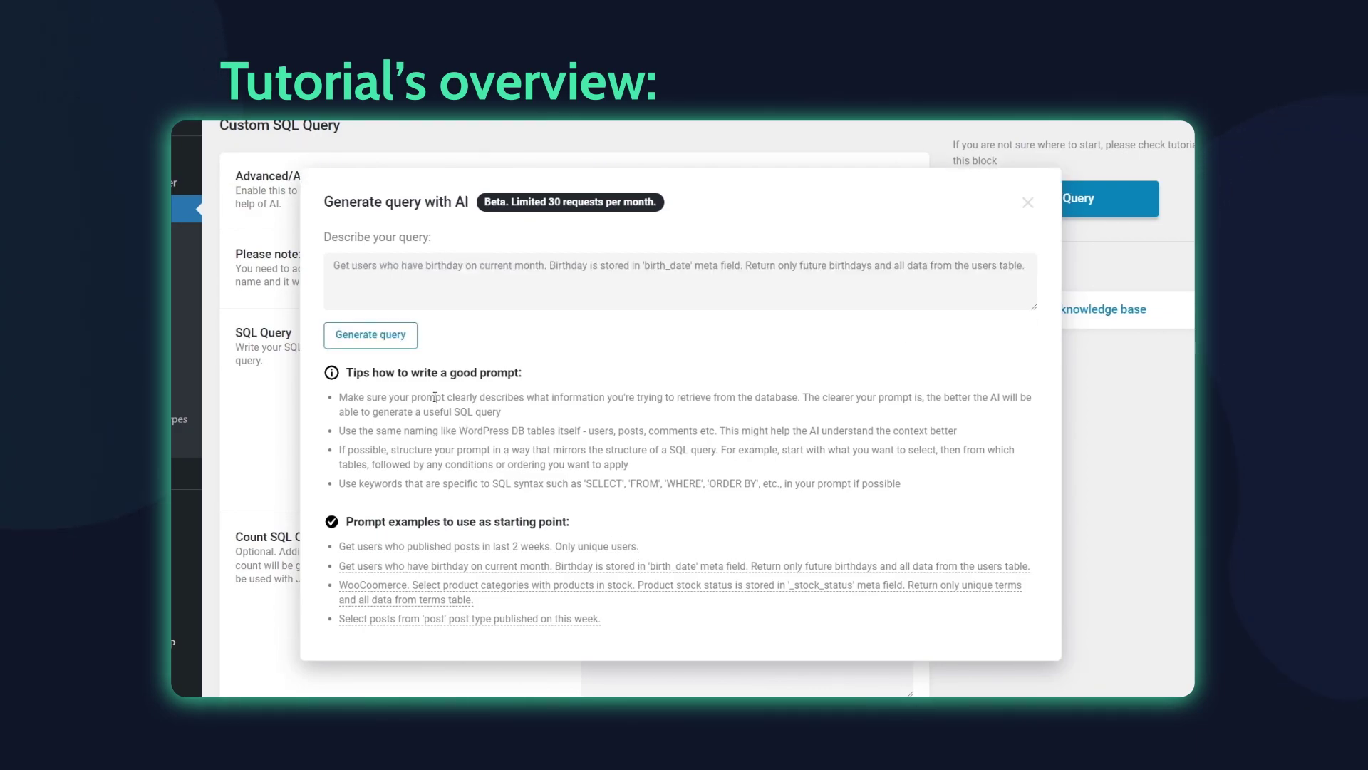
{"action": "left_click", "coordinate": [376, 337]}
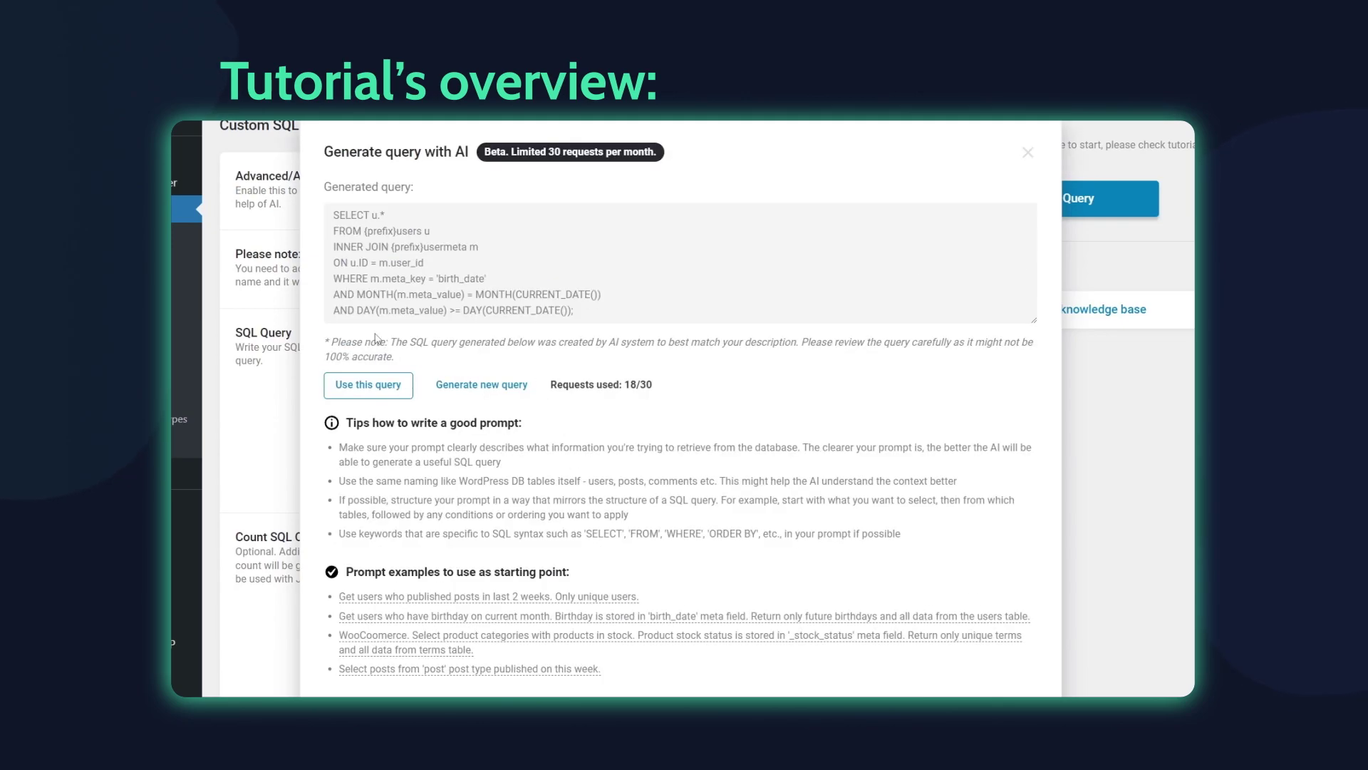
{"action": "left_click", "coordinate": [368, 385]}
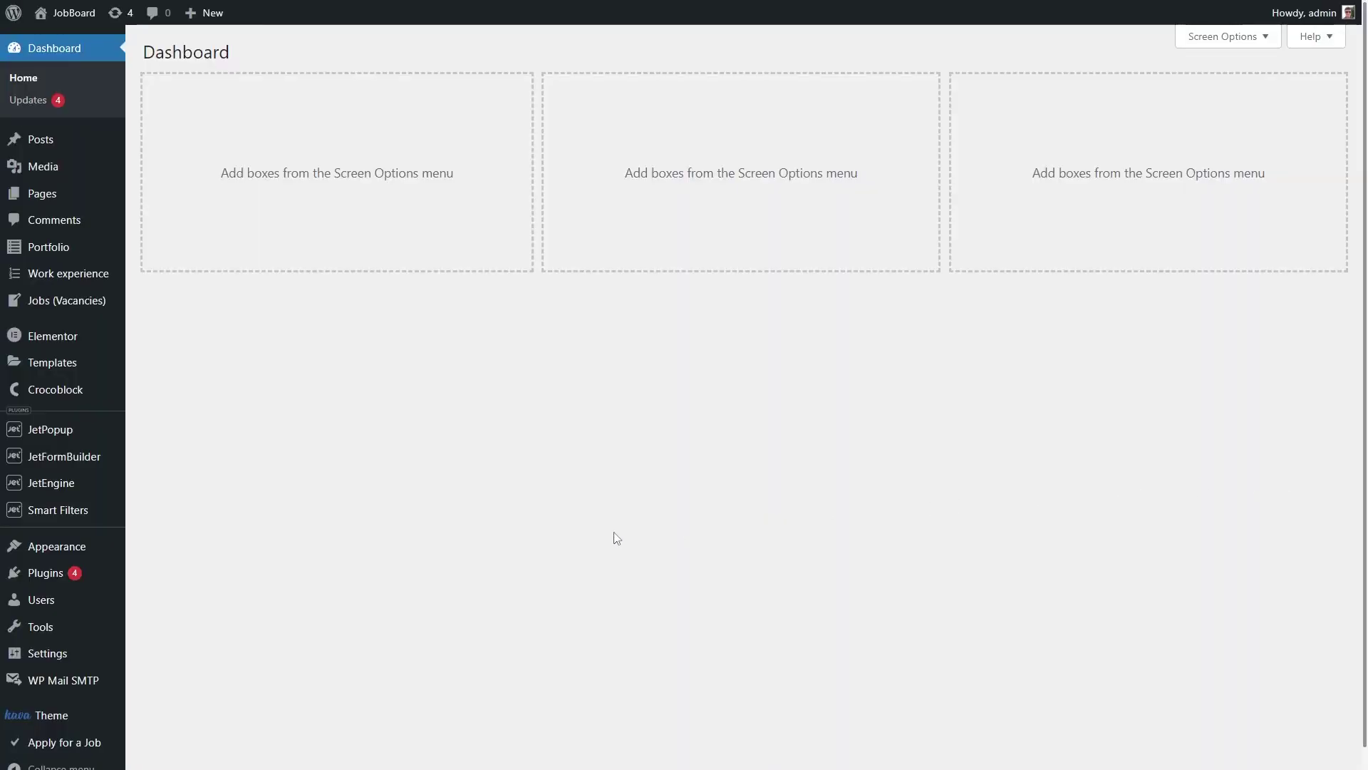
Open an employee's profile from All Users and scroll to the Employee fields with the _employee-birthday Birthday field.
{"action": "mouse_move", "coordinate": [107, 602]}
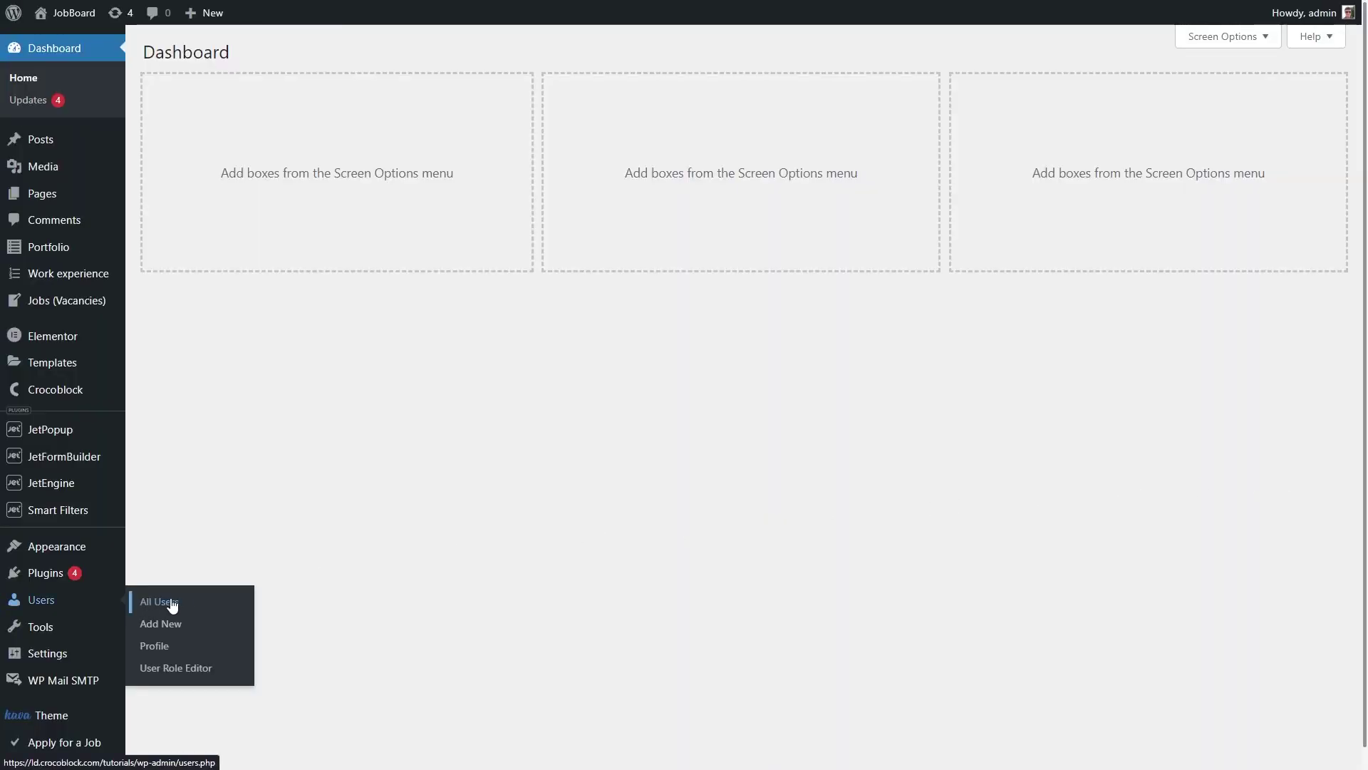
{"action": "left_click", "coordinate": [203, 604]}
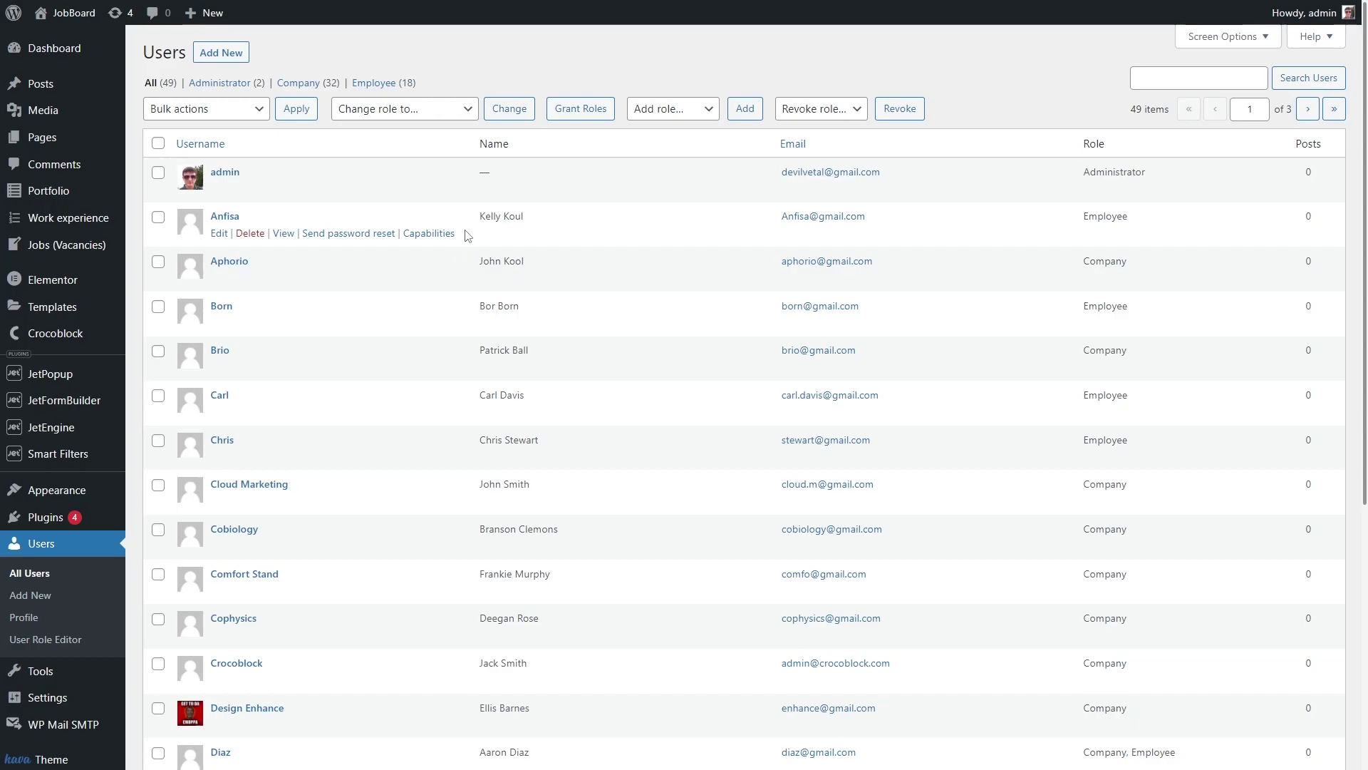
{"action": "left_click", "coordinate": [220, 233]}
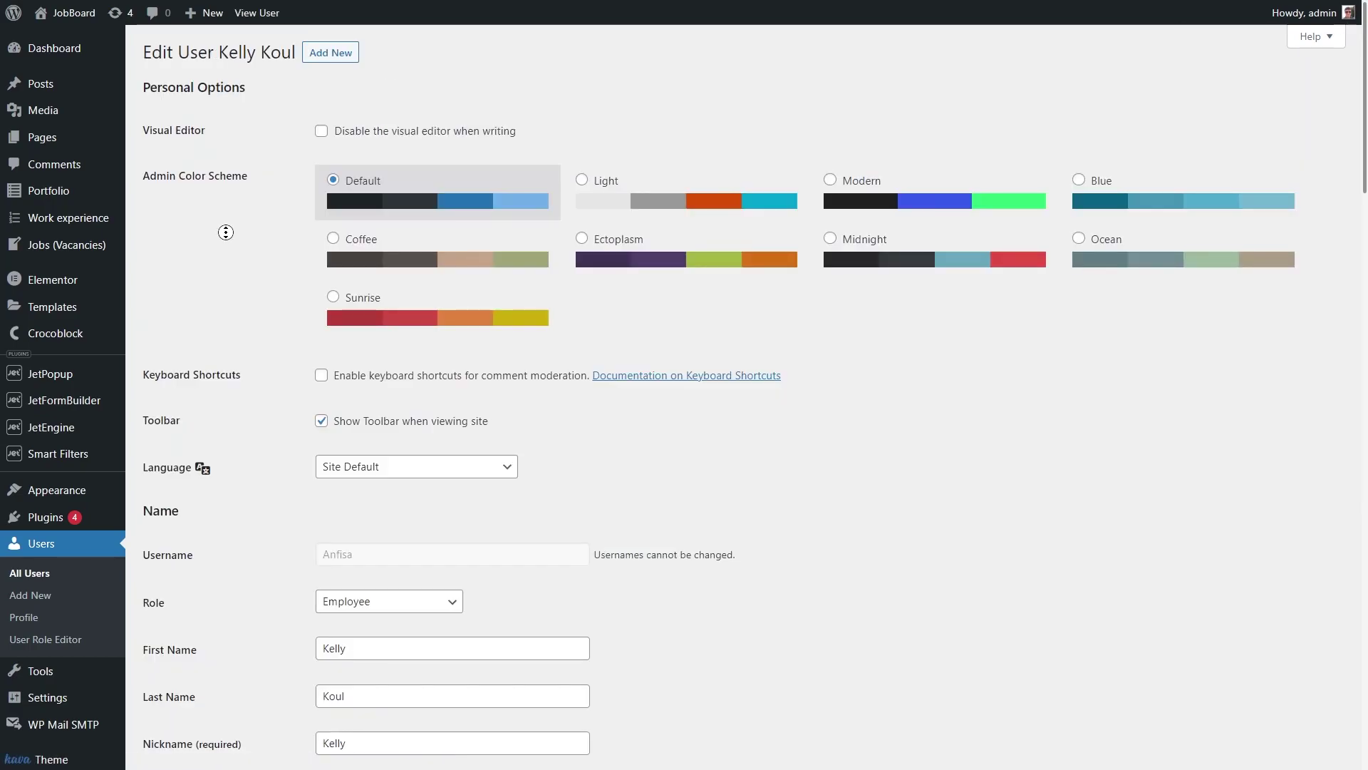
{"action": "scroll", "coordinate": [224, 285], "scroll_direction": "down", "scroll_amount": 5}
{"action": "scroll", "coordinate": [223, 308], "scroll_direction": "down", "scroll_amount": 20}
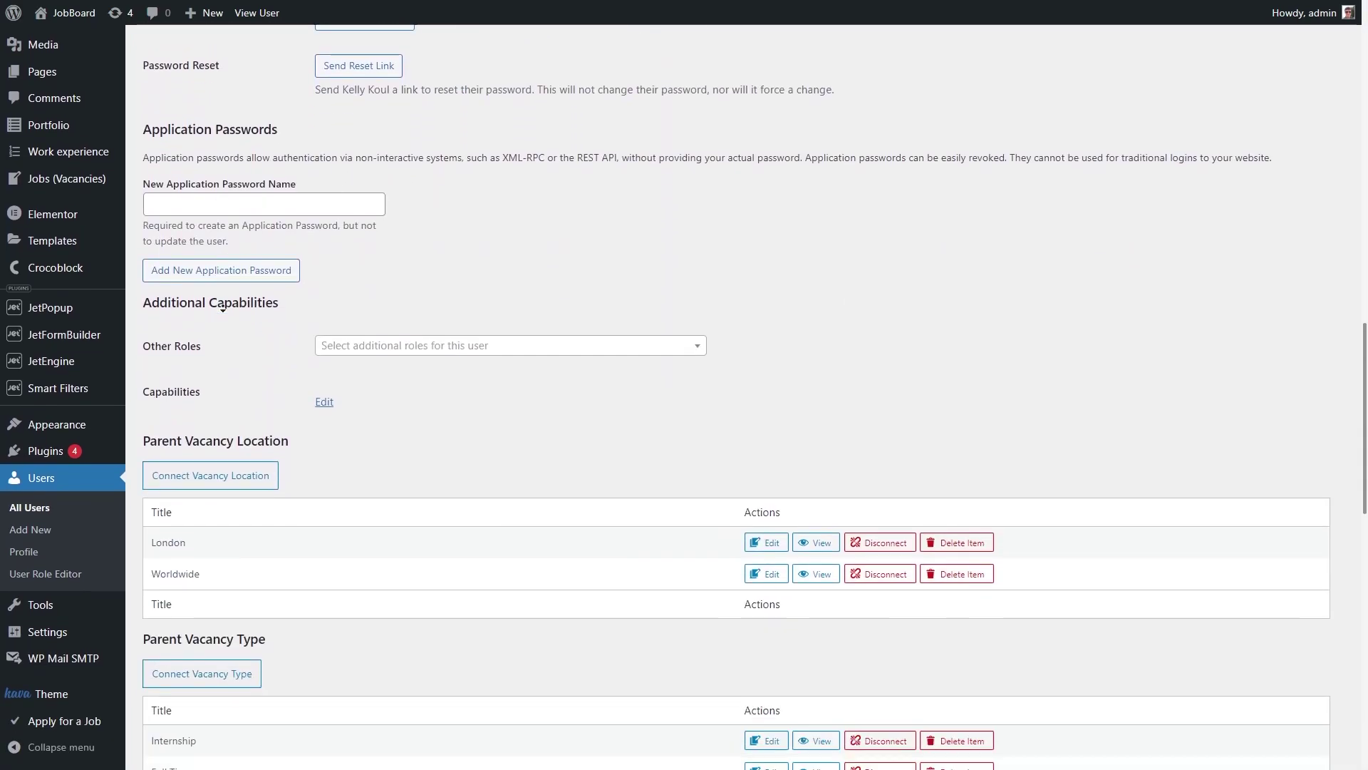
{"action": "scroll", "coordinate": [223, 308], "scroll_direction": "down", "scroll_amount": 1}
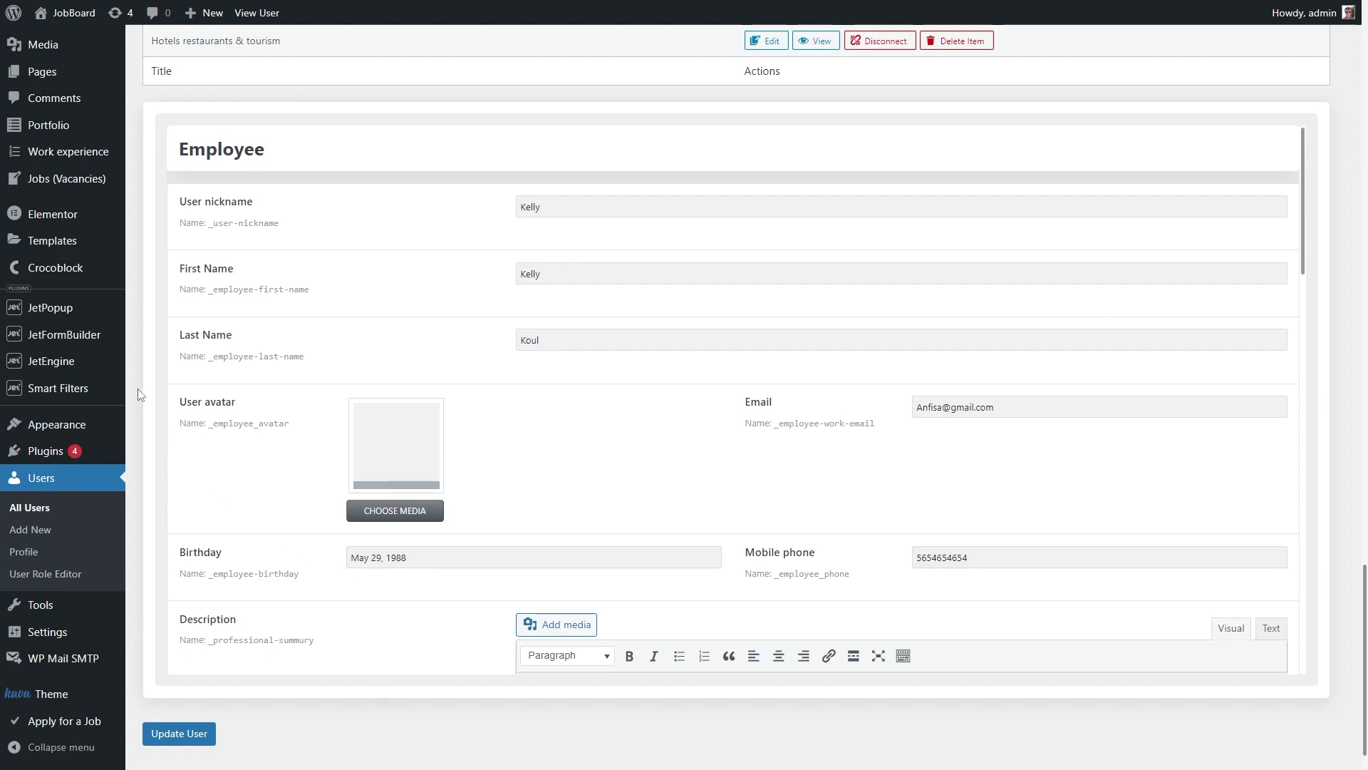
{"action": "mouse_move", "coordinate": [112, 362]}
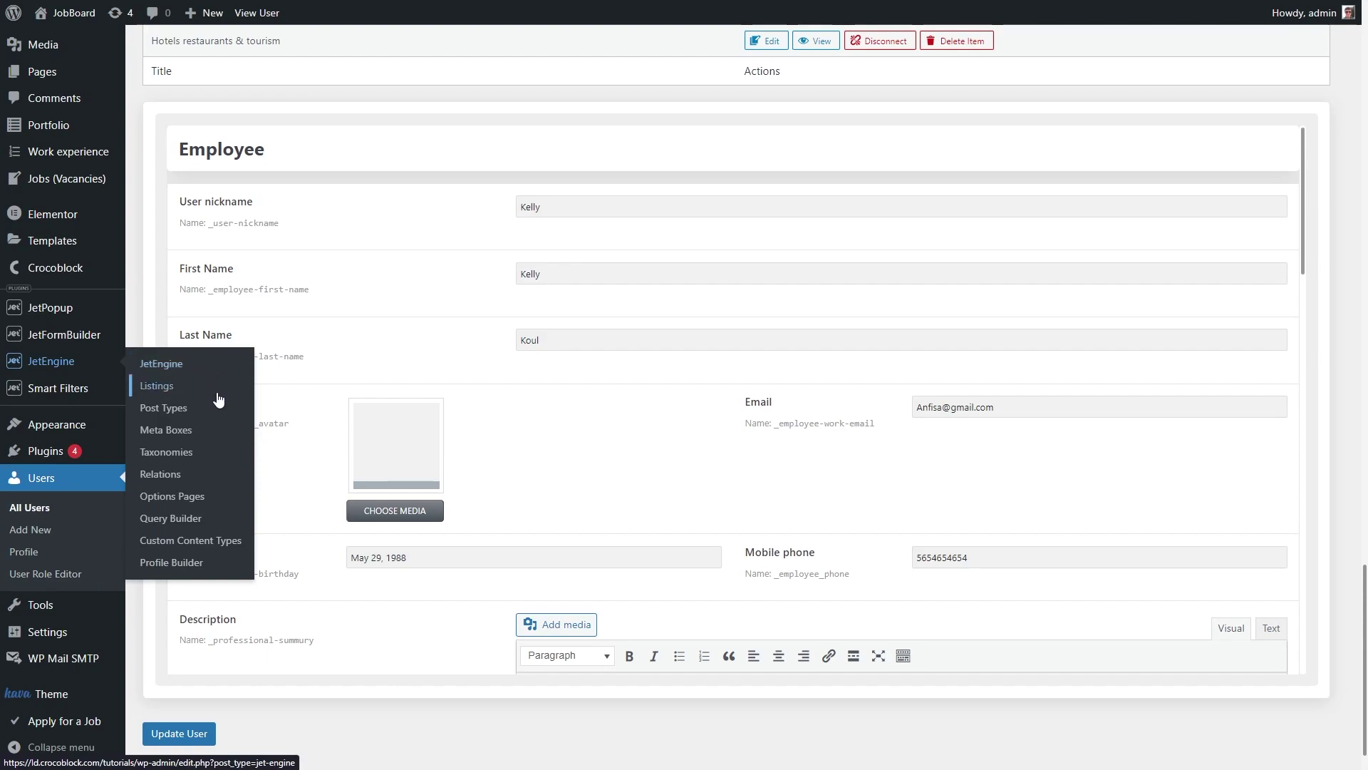
Add a new query named 'AI Query' with Query Type set to SQL/AI Query.
{"action": "left_click", "coordinate": [171, 518]}
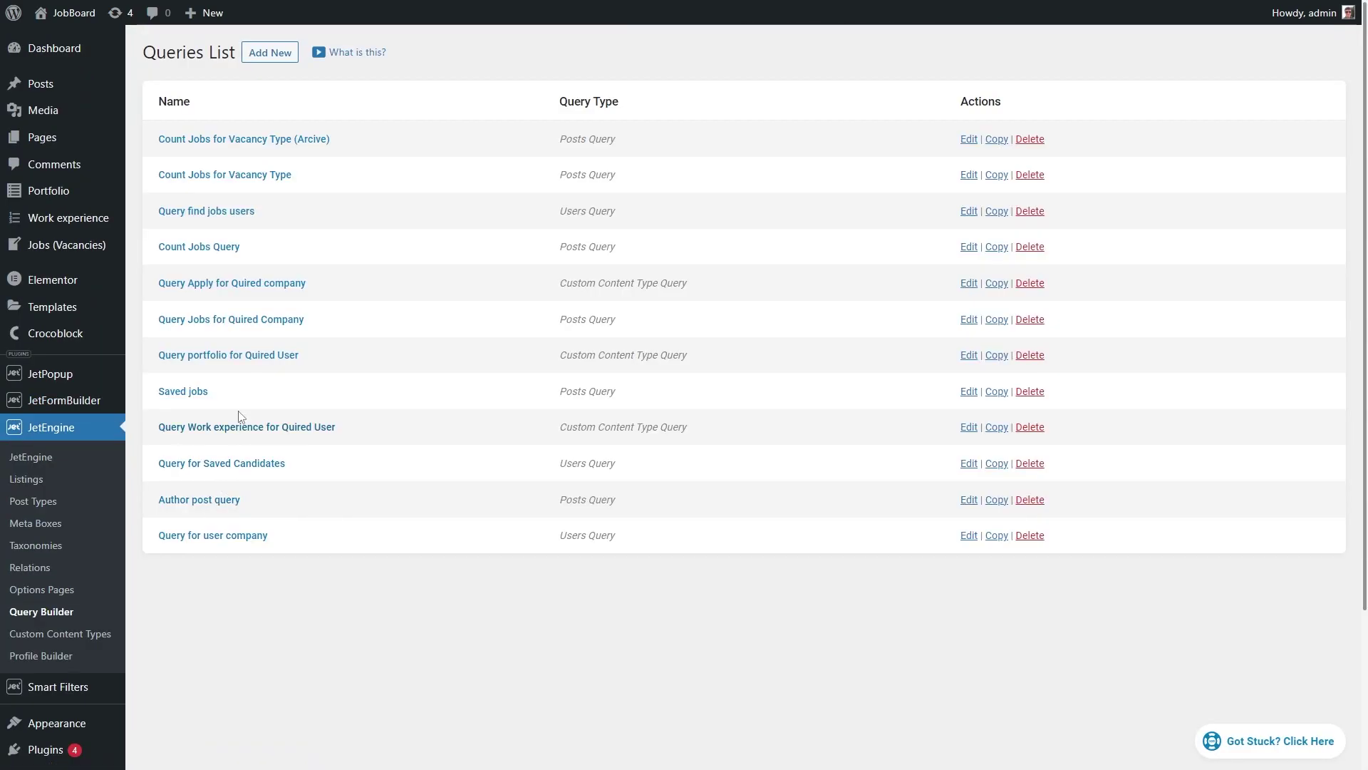
{"action": "left_click", "coordinate": [287, 54]}
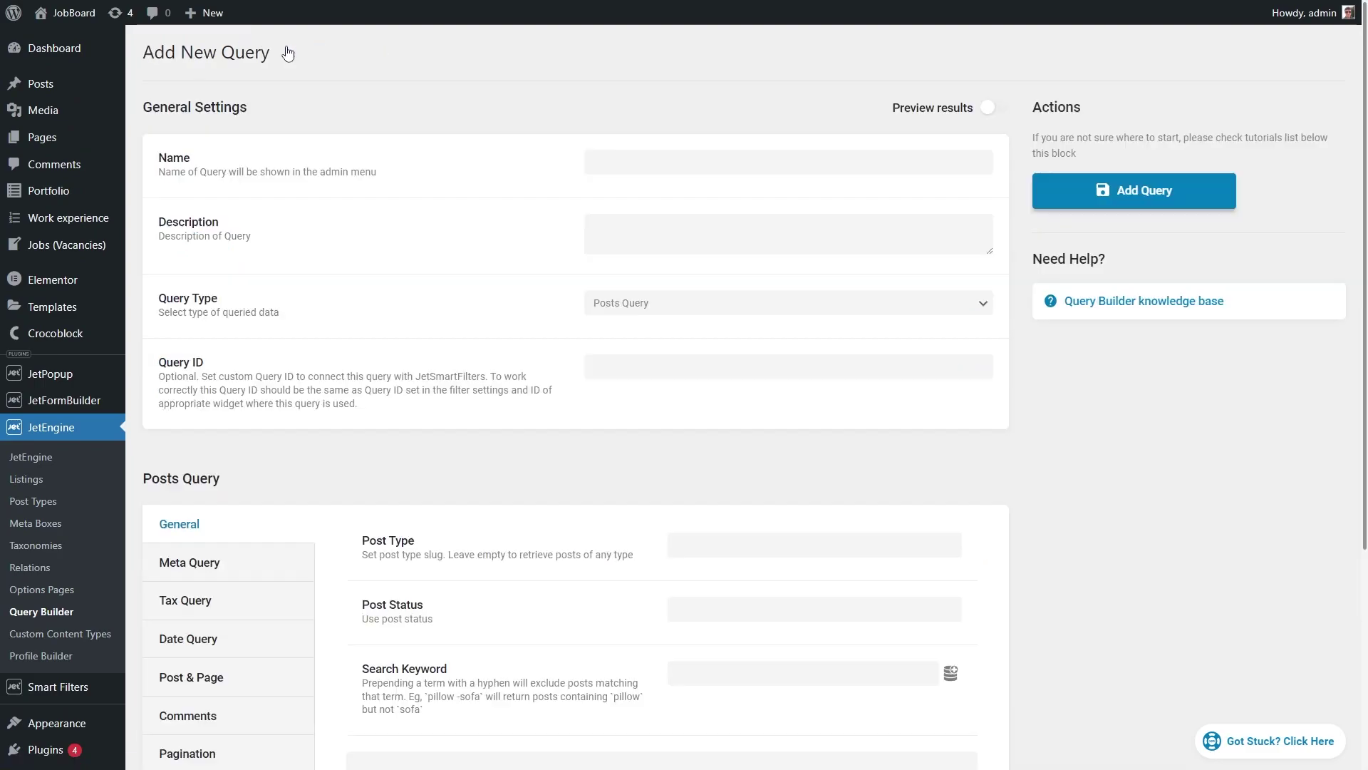
{"action": "left_click", "coordinate": [632, 162]}
{"action": "type", "text": "Al Query"}
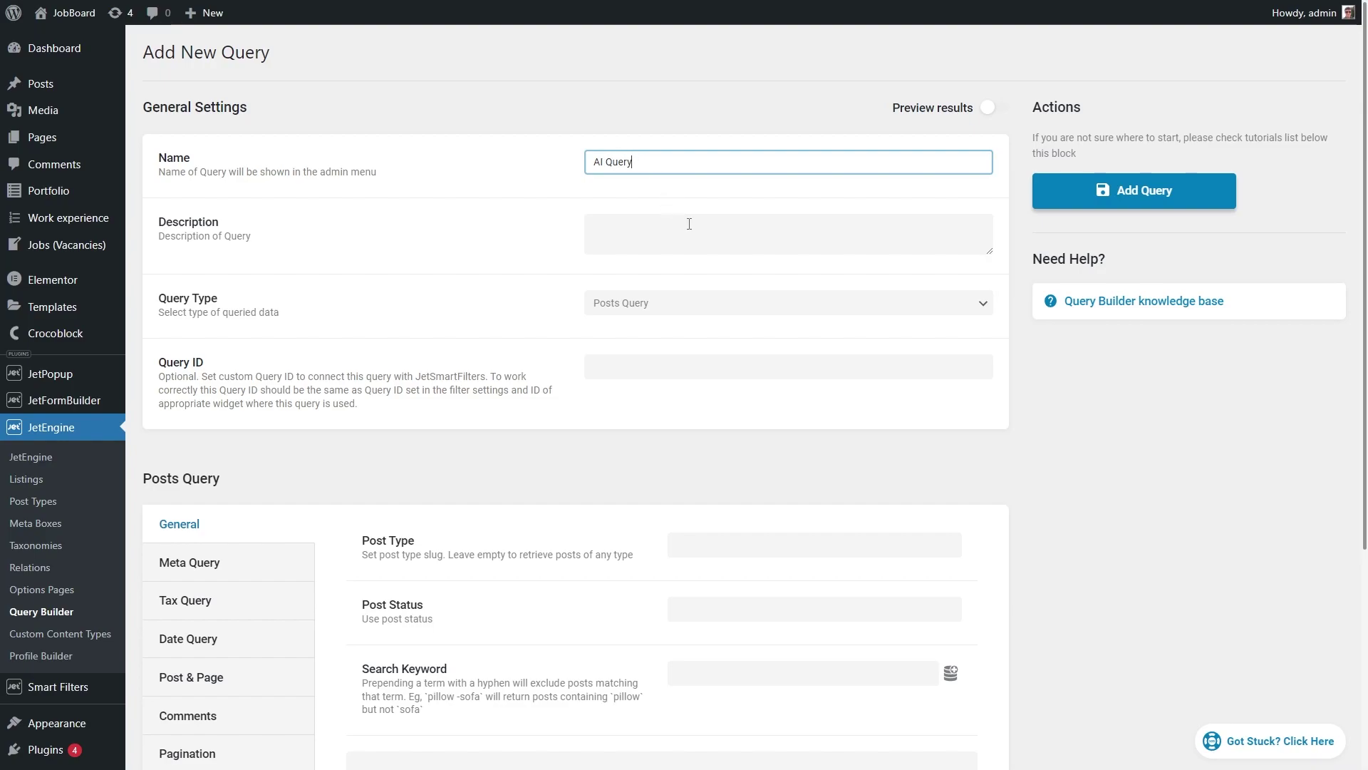
{"action": "left_click", "coordinate": [737, 310]}
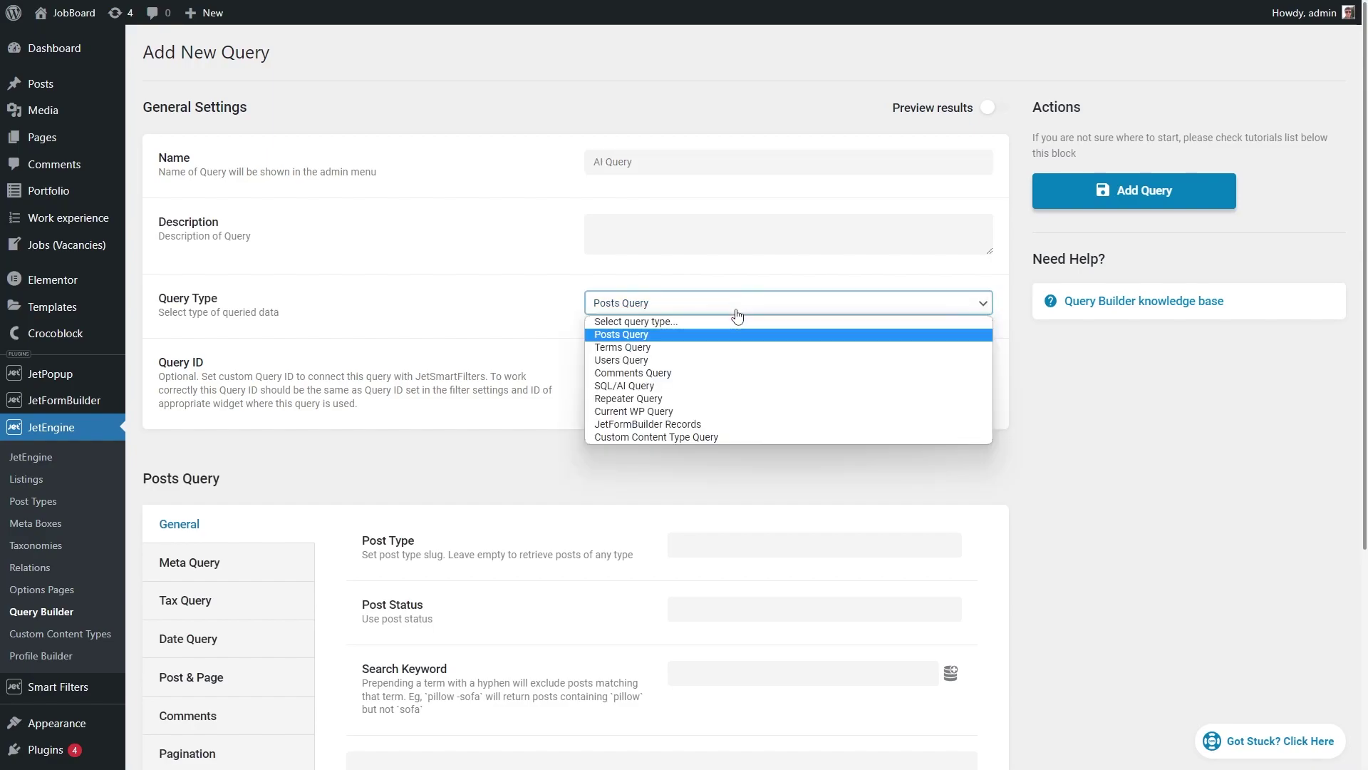
{"action": "left_click", "coordinate": [733, 387]}
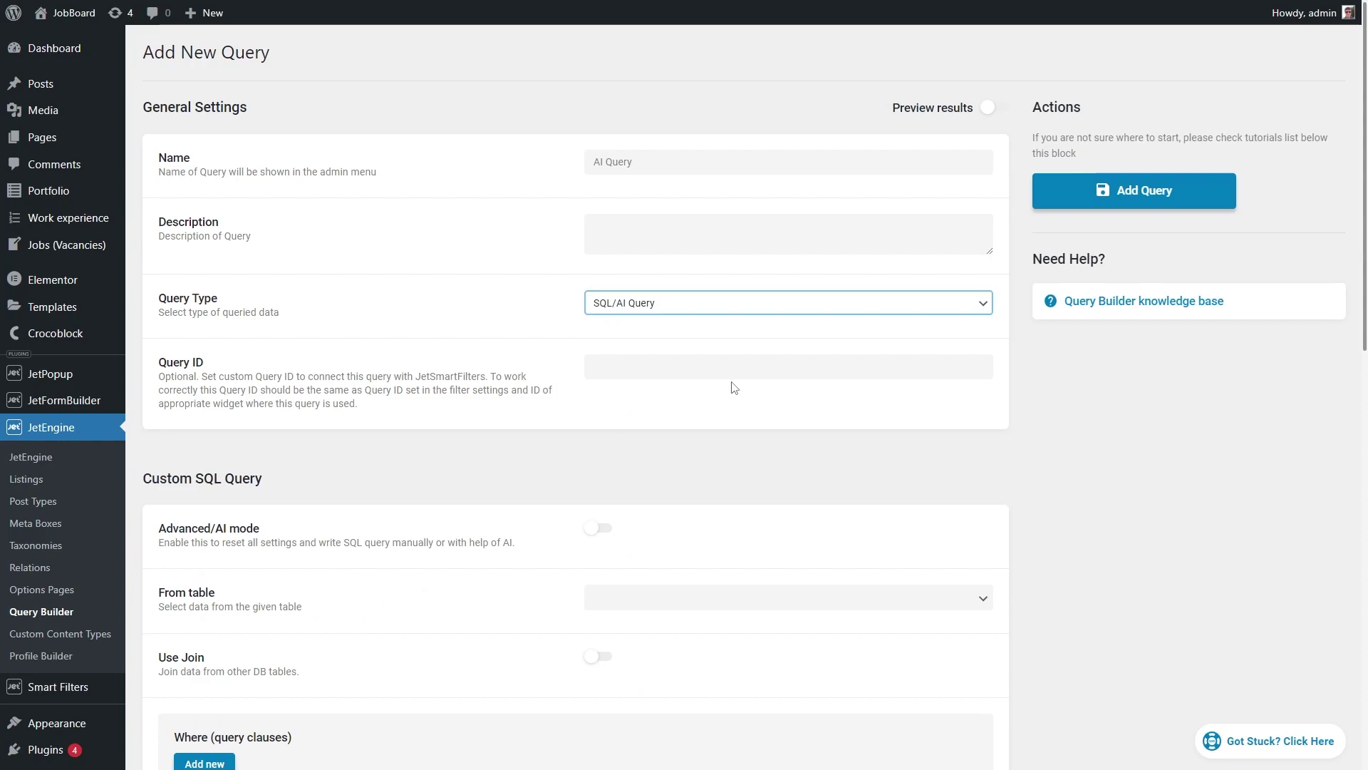
Turn on Advanced/AI mode and bring up the Generate query with AI dialog for SQL Query.
{"action": "scroll", "coordinate": [733, 387], "scroll_direction": "down", "scroll_amount": 3}
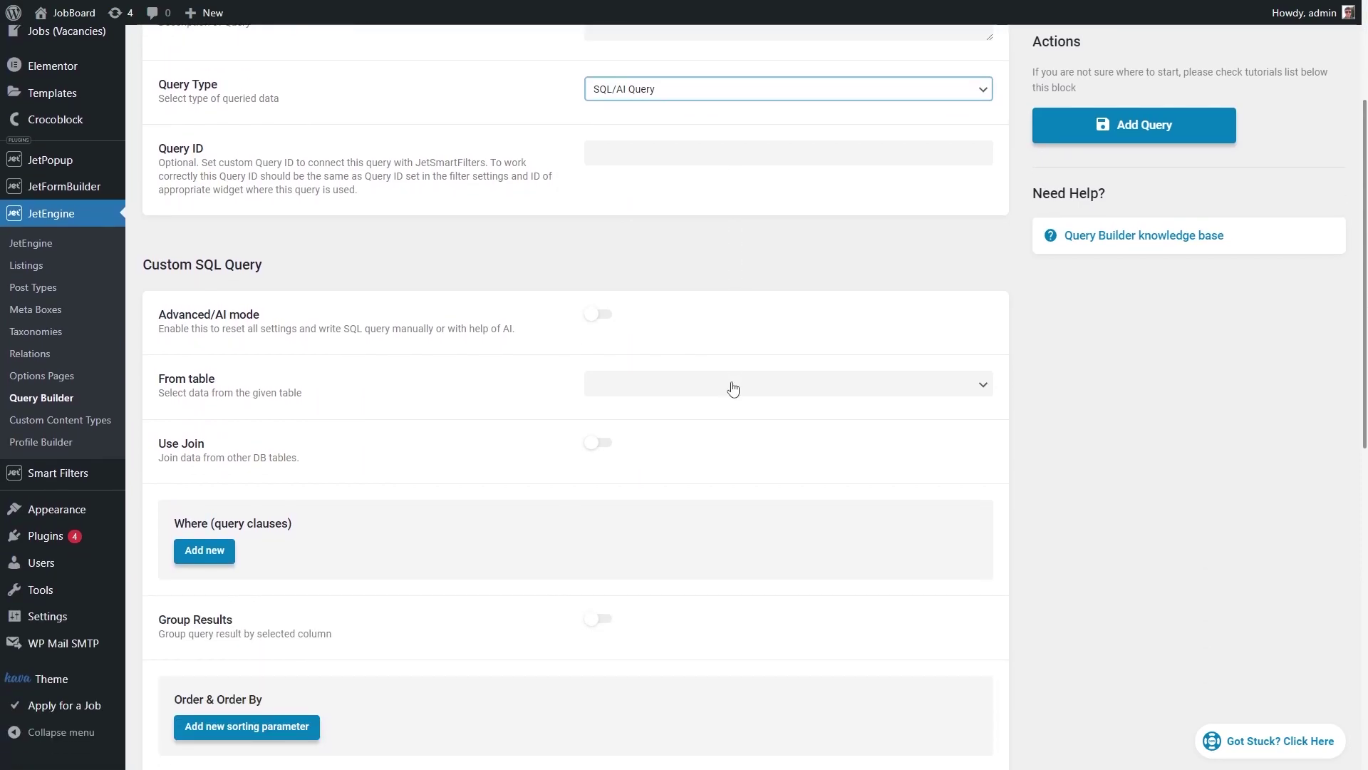
{"action": "left_click", "coordinate": [602, 315]}
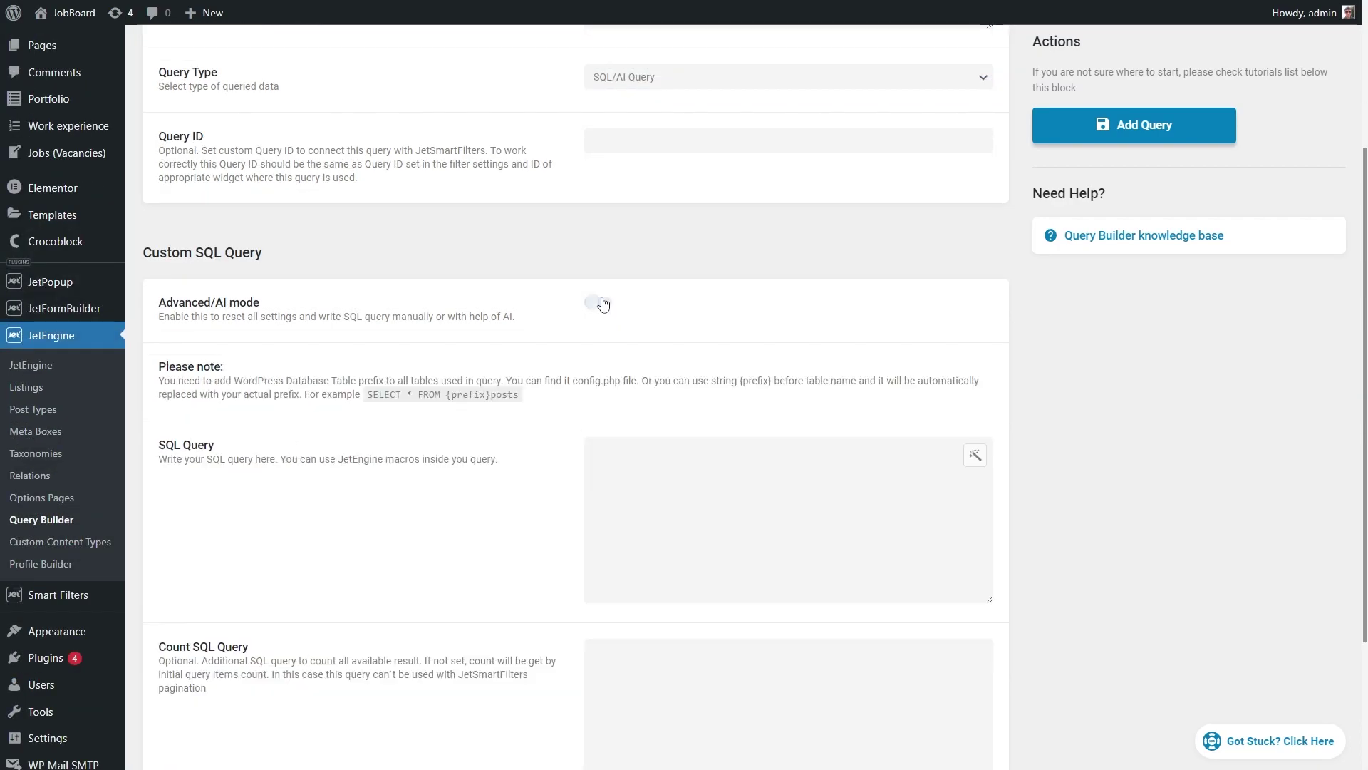
{"action": "scroll", "coordinate": [604, 303], "scroll_direction": "down", "scroll_amount": 3}
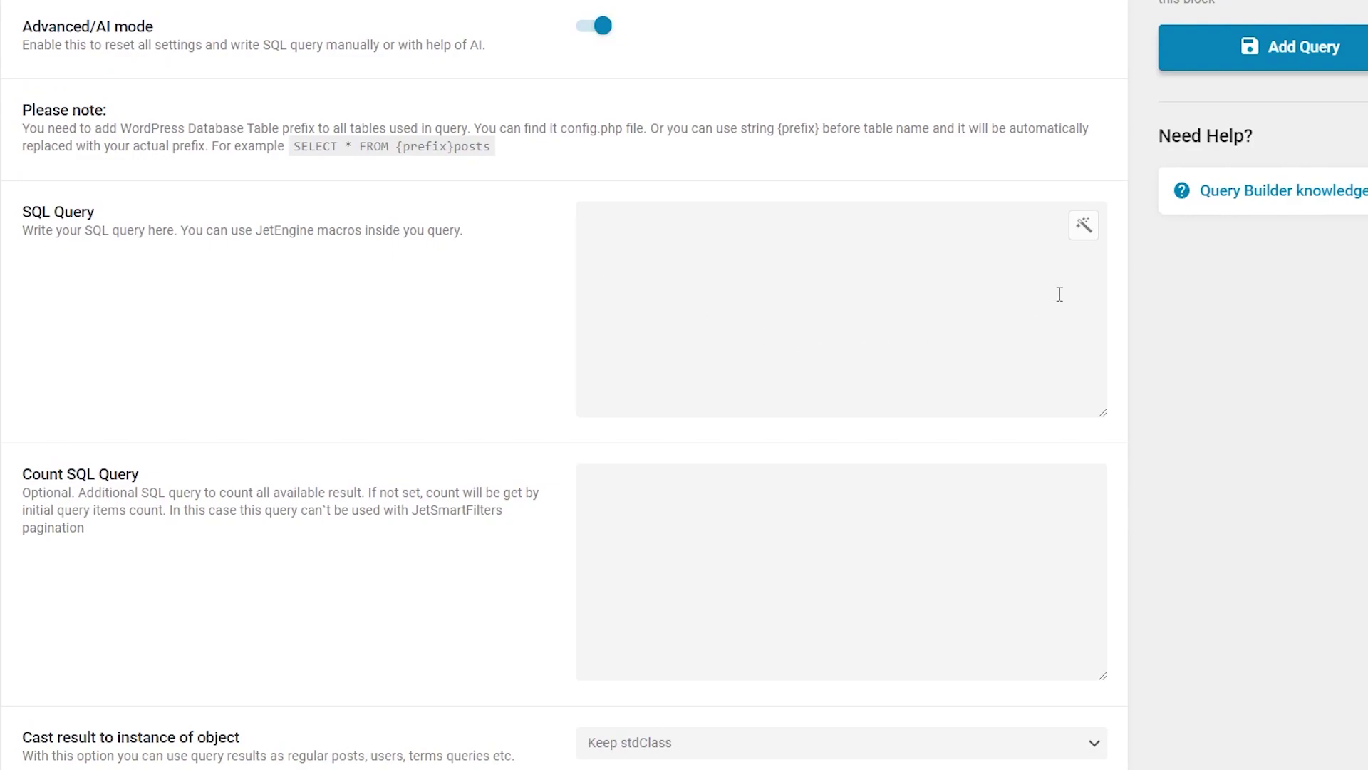
{"action": "left_click", "coordinate": [1084, 230]}
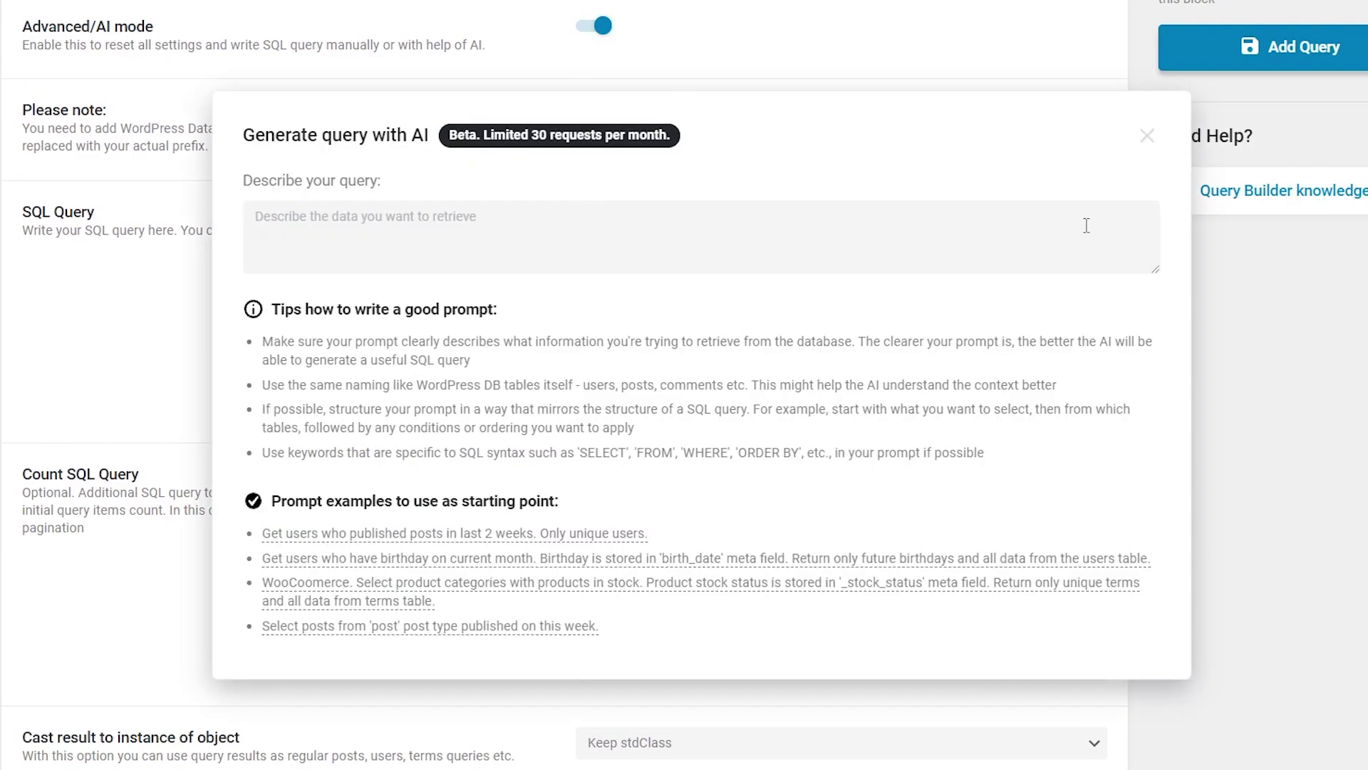
Use the birthday prompt example, replacing 'birth_date' with '_employee-birthday'.
{"action": "left_click", "coordinate": [568, 563]}
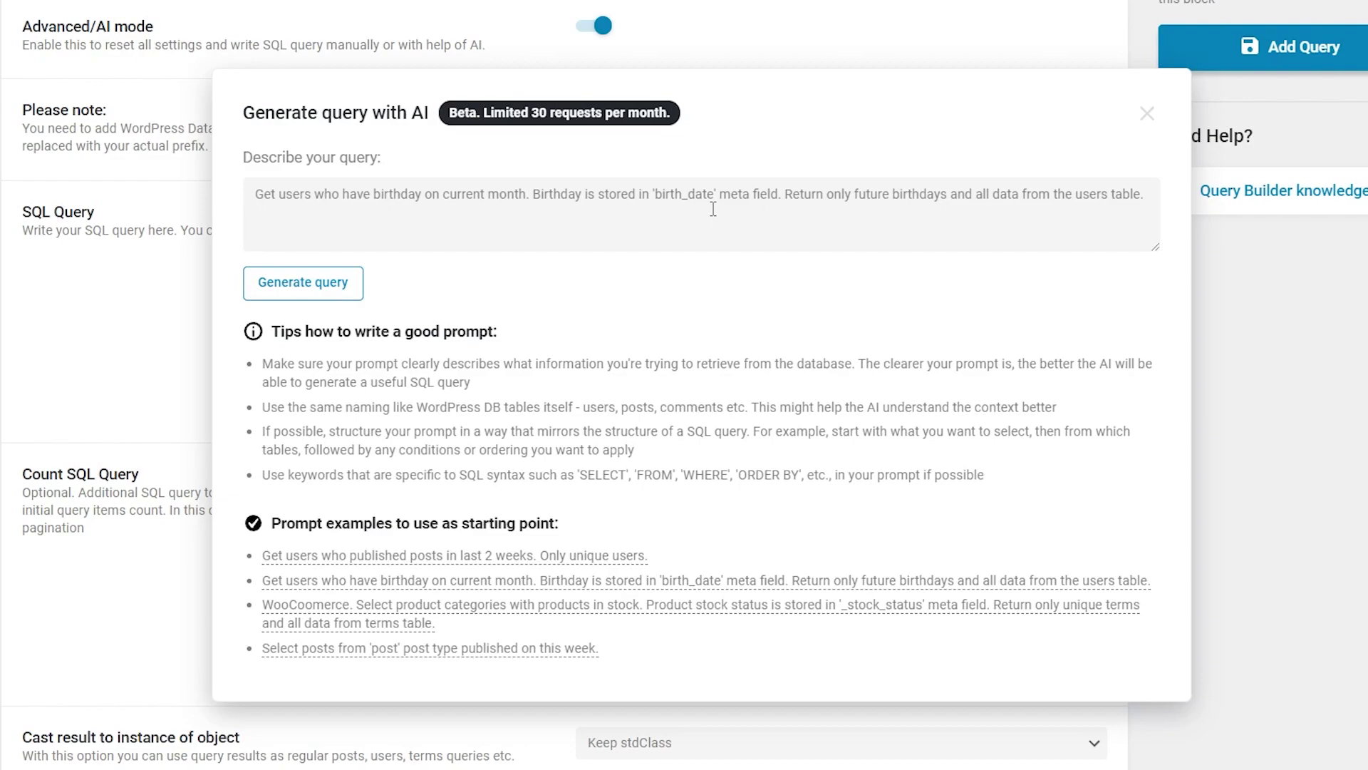
{"action": "left_click_drag", "start_coordinate": [714, 194], "coordinate": [660, 187]}
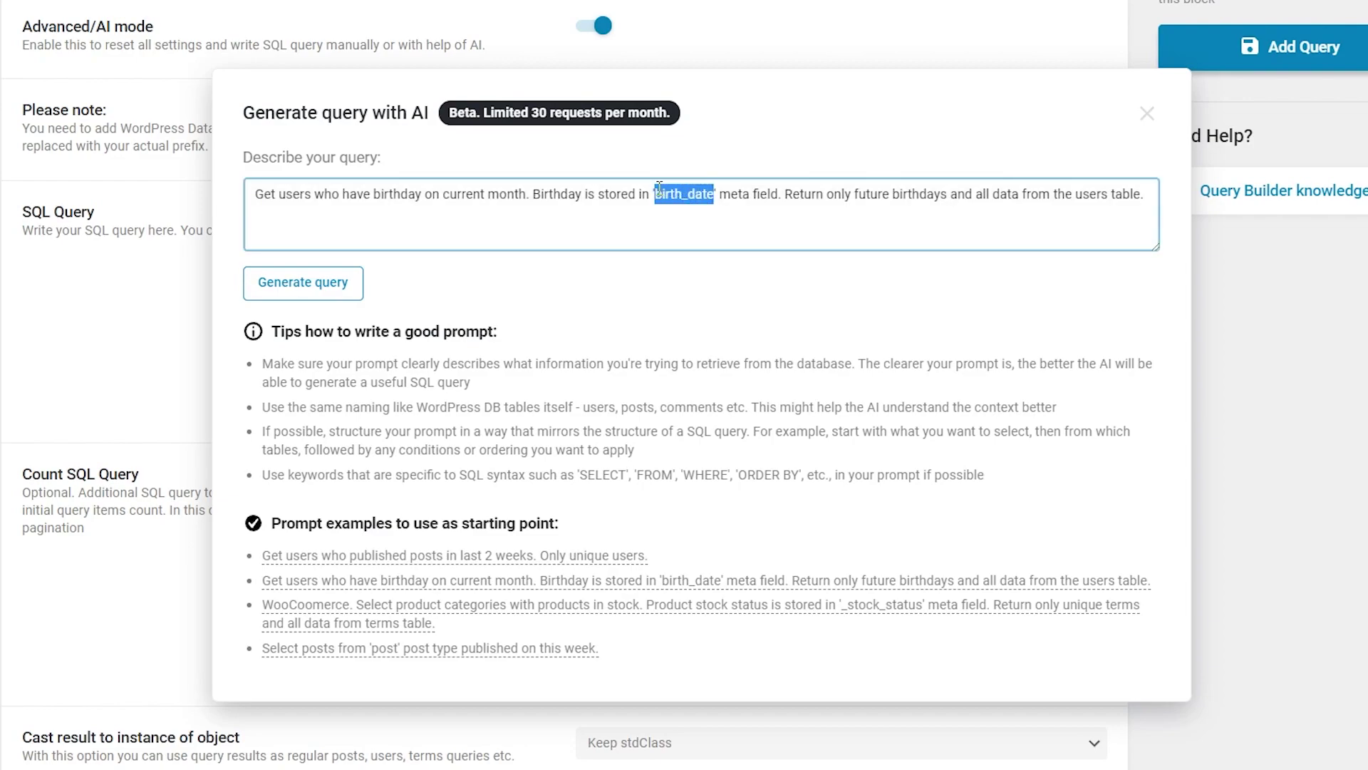
{"action": "key", "text": "BackSpace"}
{"action": "type", "text": "_employee-"}
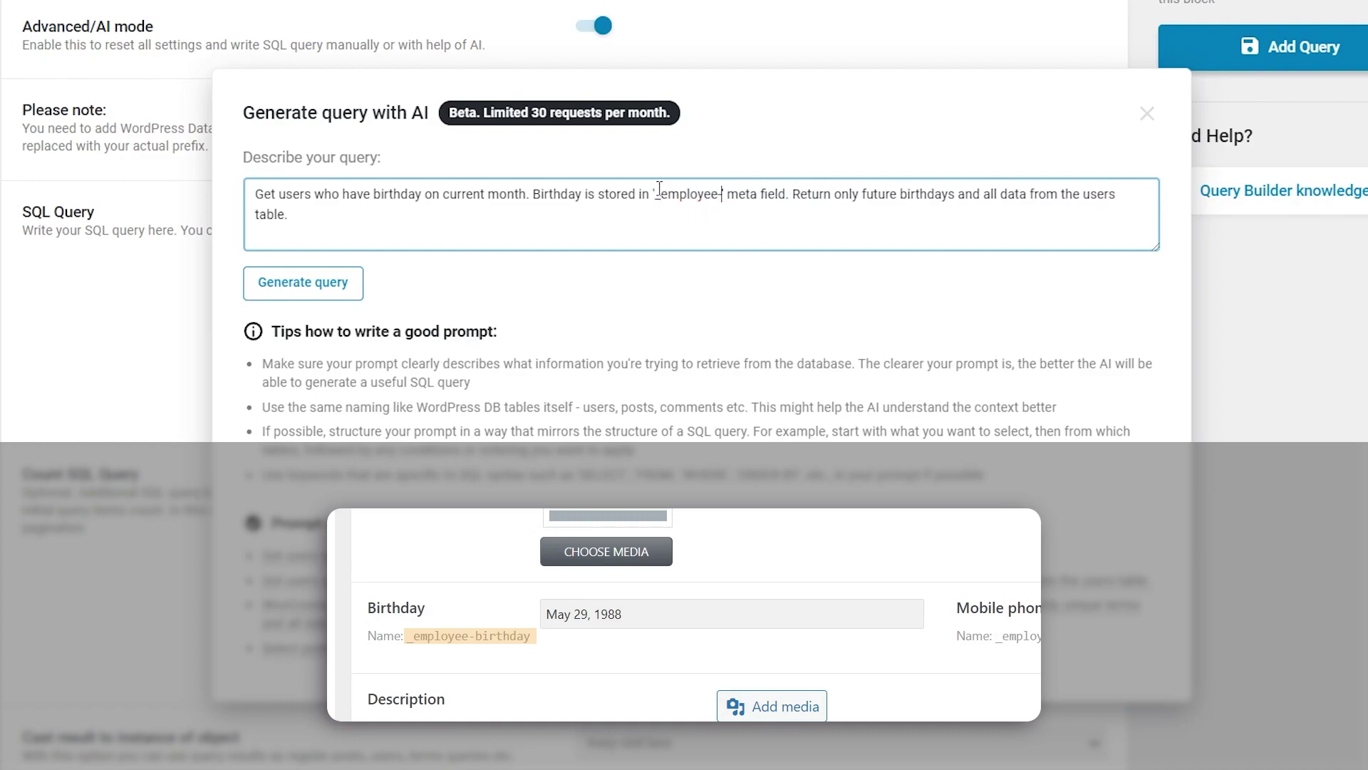
{"action": "type", "text": "birthday"}
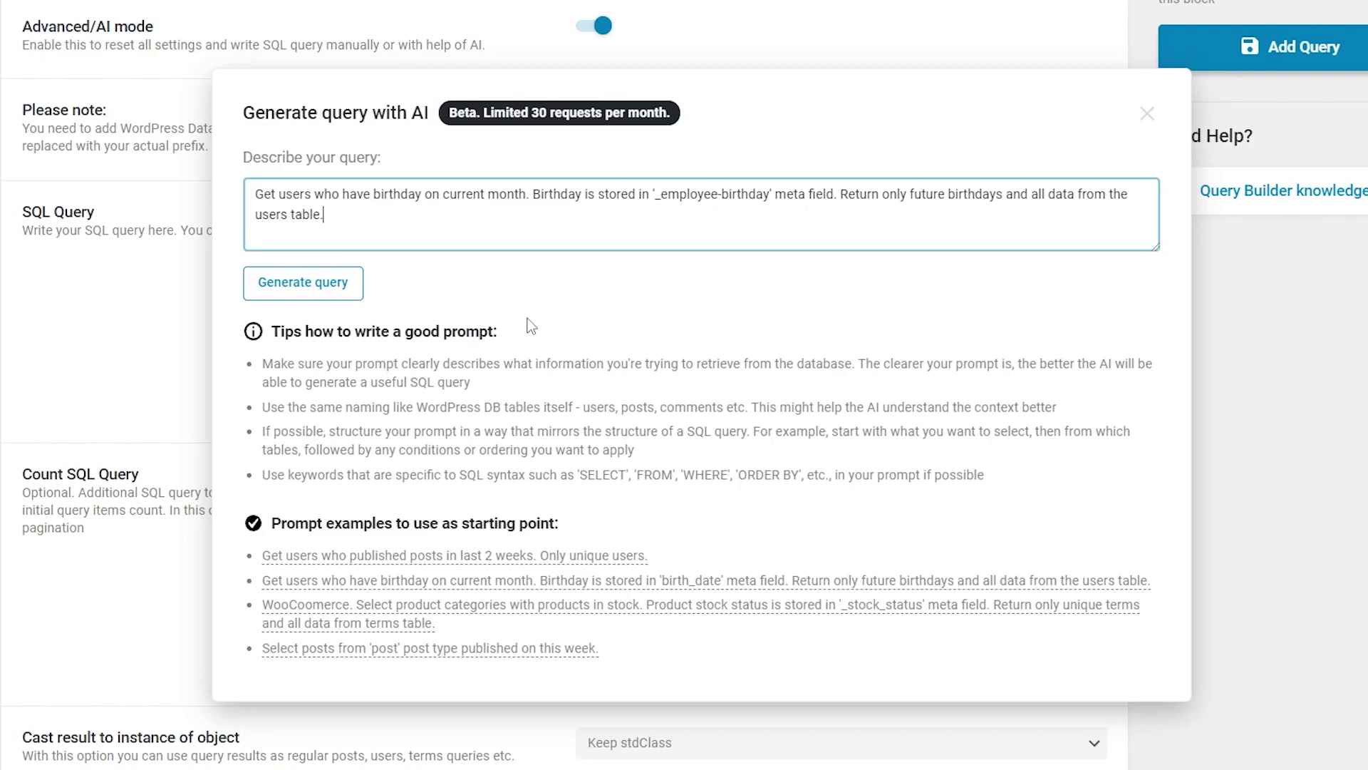
Generate SQL from the edited prompt and use it as the query's SQL Query.
{"action": "left_click", "coordinate": [305, 286]}
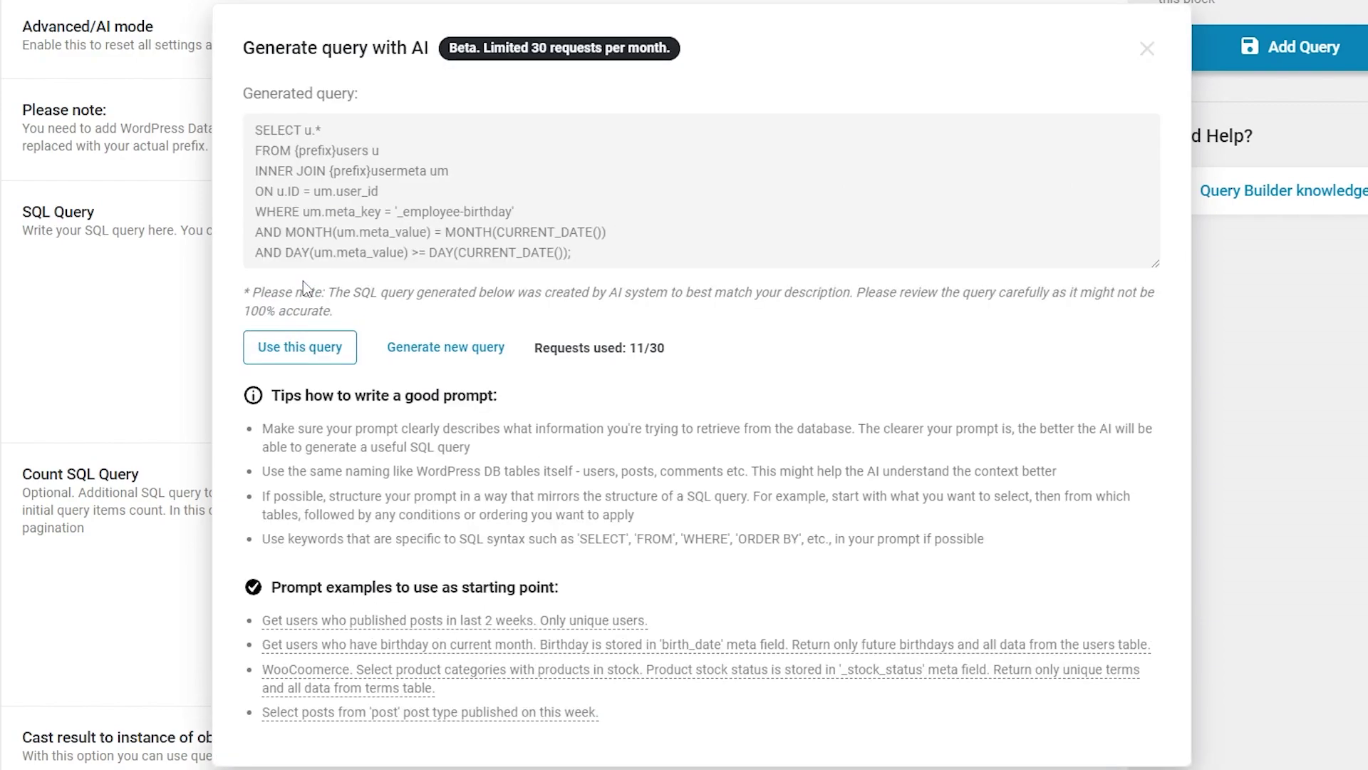
{"action": "left_click_drag", "start_coordinate": [577, 253], "coordinate": [253, 135]}
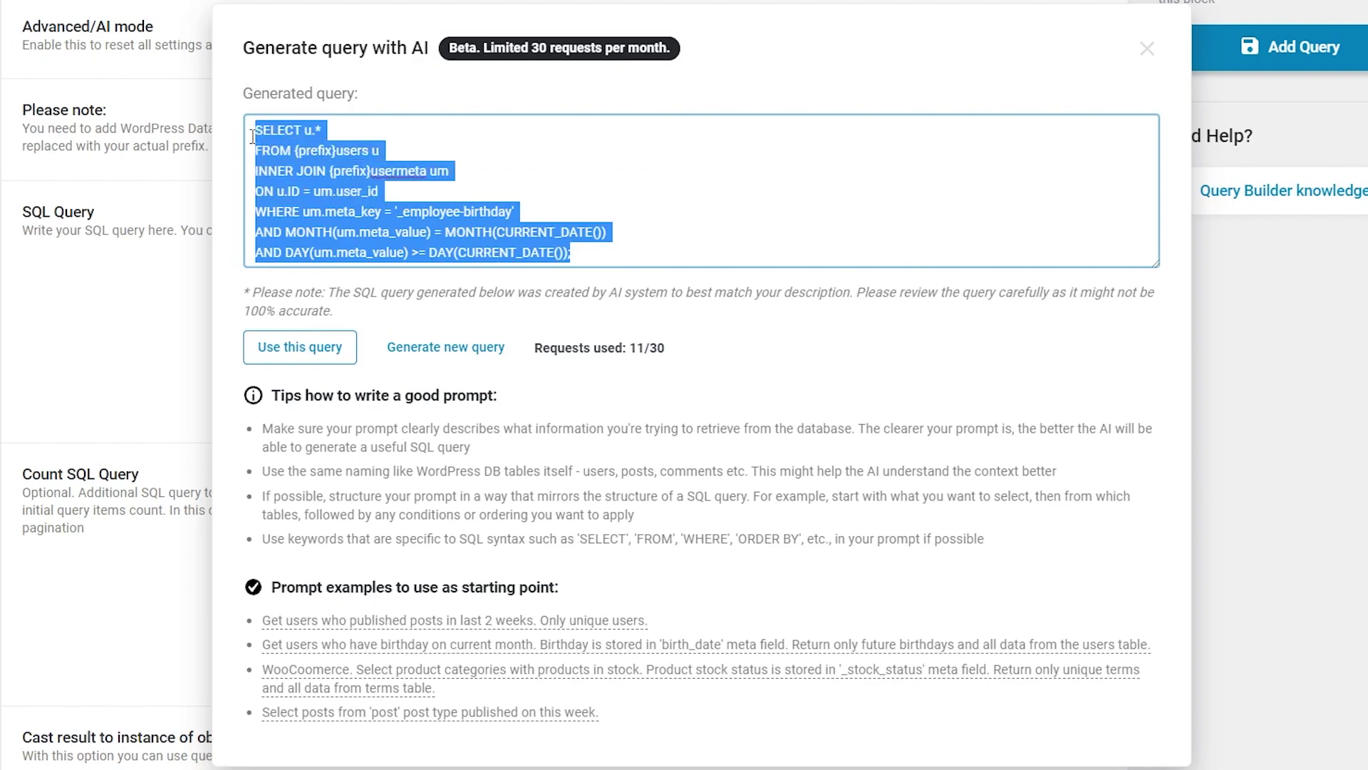
{"action": "left_click", "coordinate": [298, 354]}
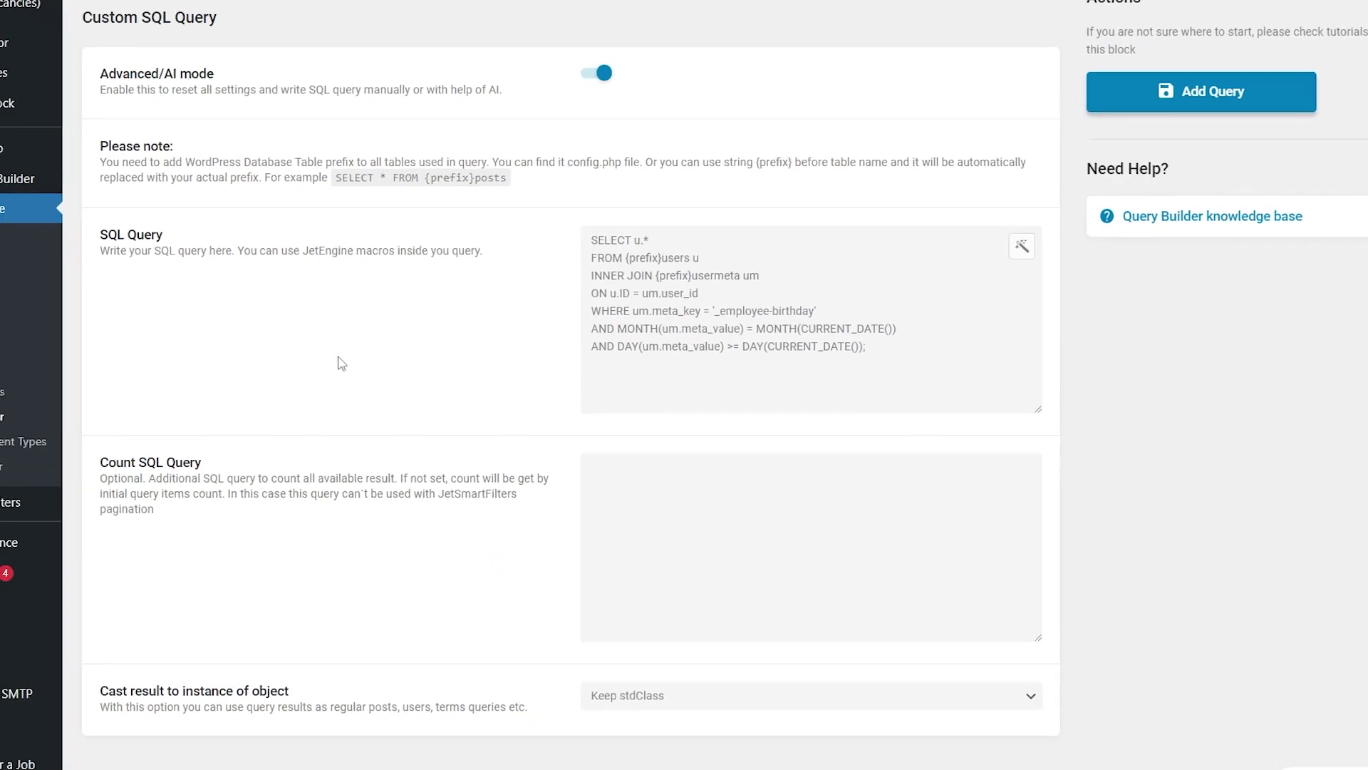
Switch on Preview results to confirm the birthday query returns a Results Count of 2.
{"action": "scroll", "coordinate": [527, 343], "scroll_direction": "up", "scroll_amount": 5}
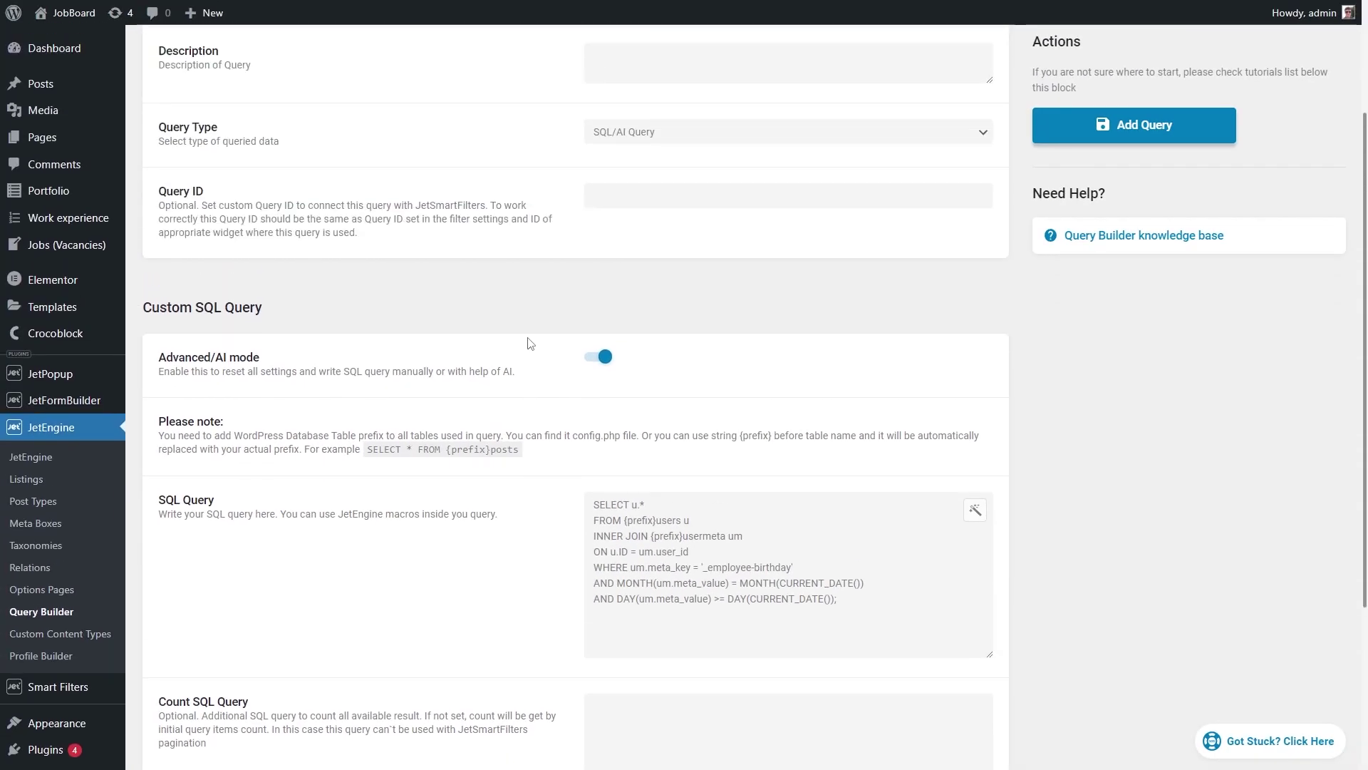
{"action": "scroll", "coordinate": [529, 344], "scroll_direction": "up", "scroll_amount": 1}
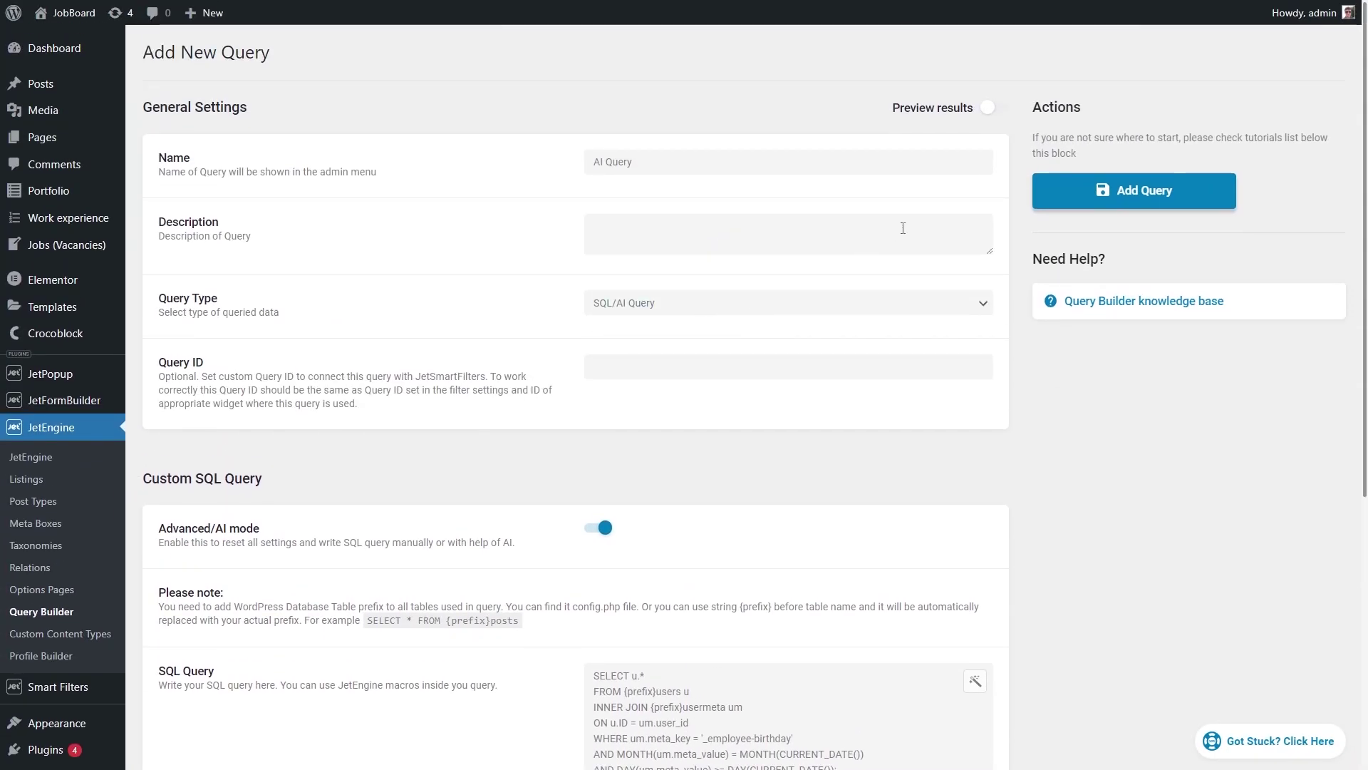
{"action": "left_click", "coordinate": [1000, 109]}
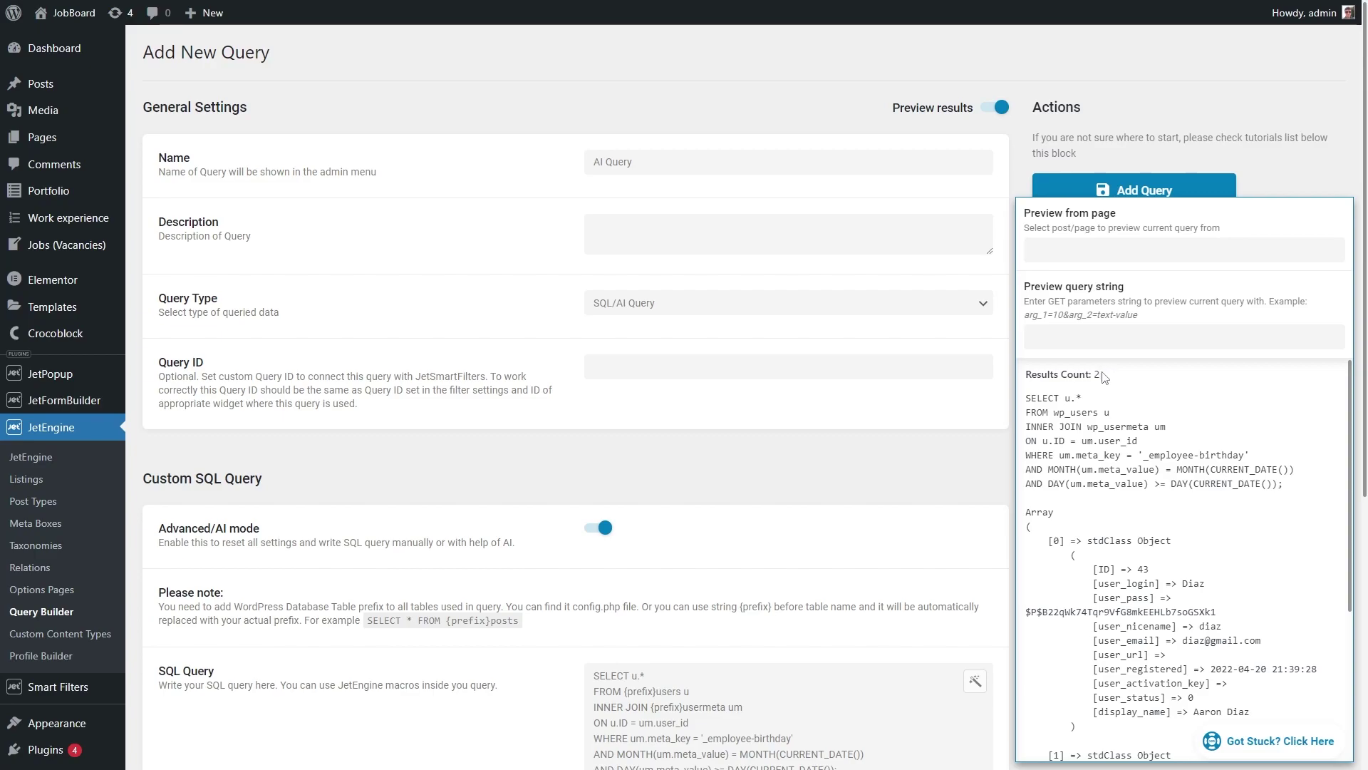
{"action": "left_click_drag", "start_coordinate": [1103, 375], "coordinate": [1027, 374]}
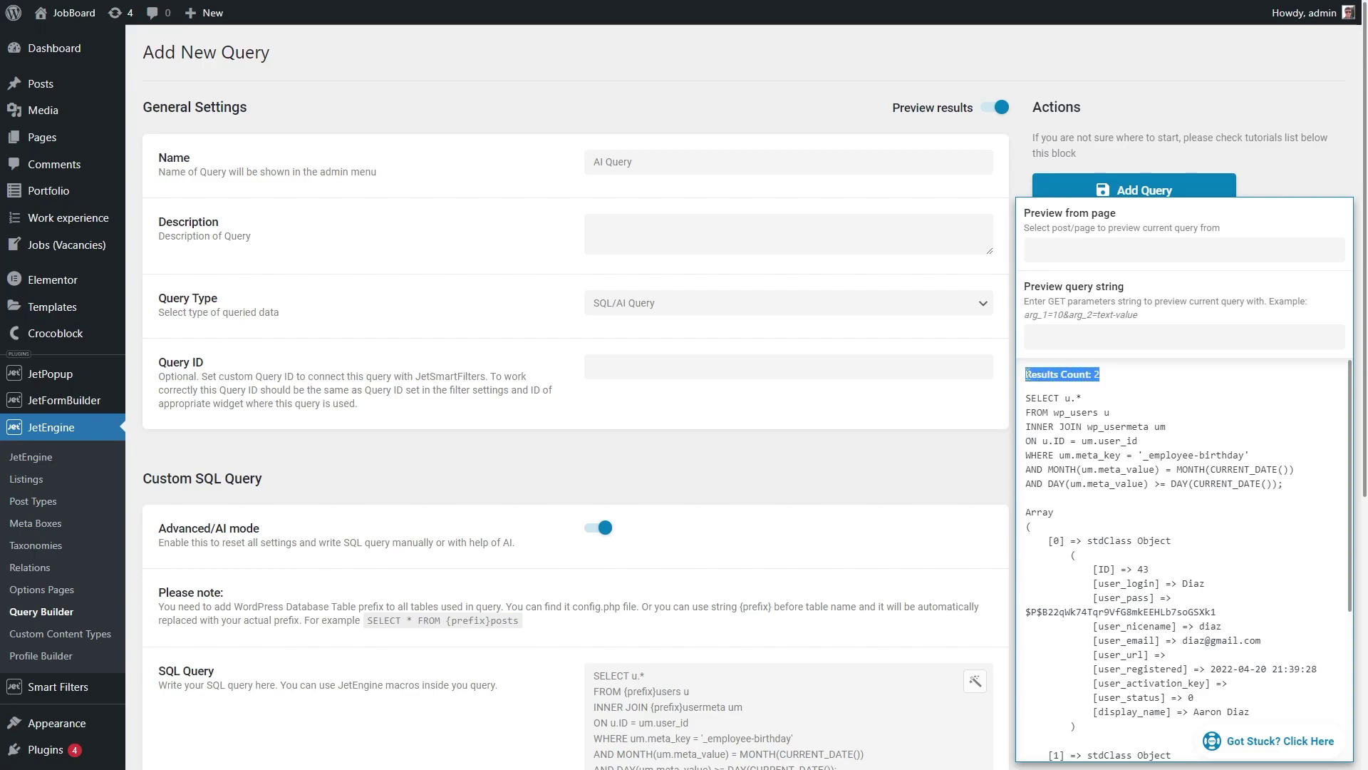
{"action": "left_click", "coordinate": [972, 447]}
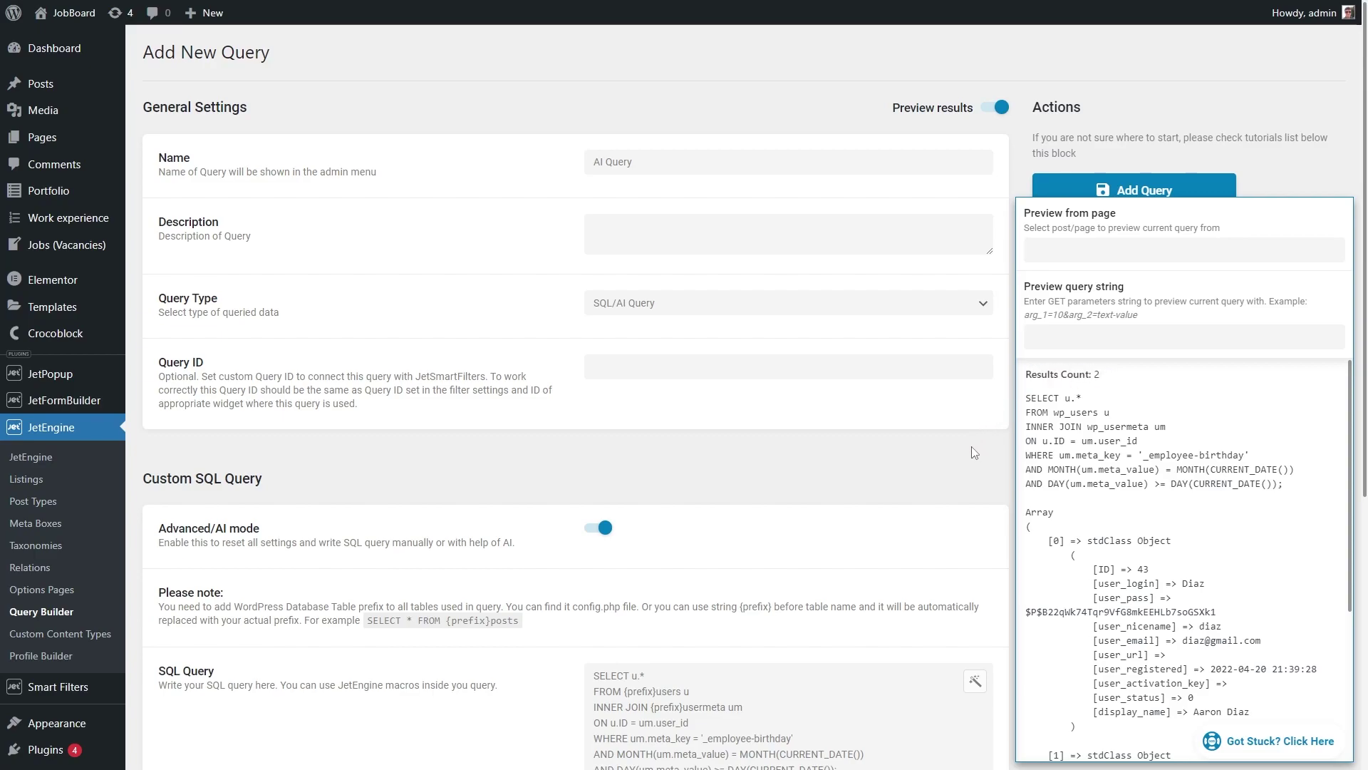
Set Cast result to instance of object to User, then return to the Employees page.
{"action": "scroll", "coordinate": [972, 446], "scroll_direction": "down", "scroll_amount": 7}
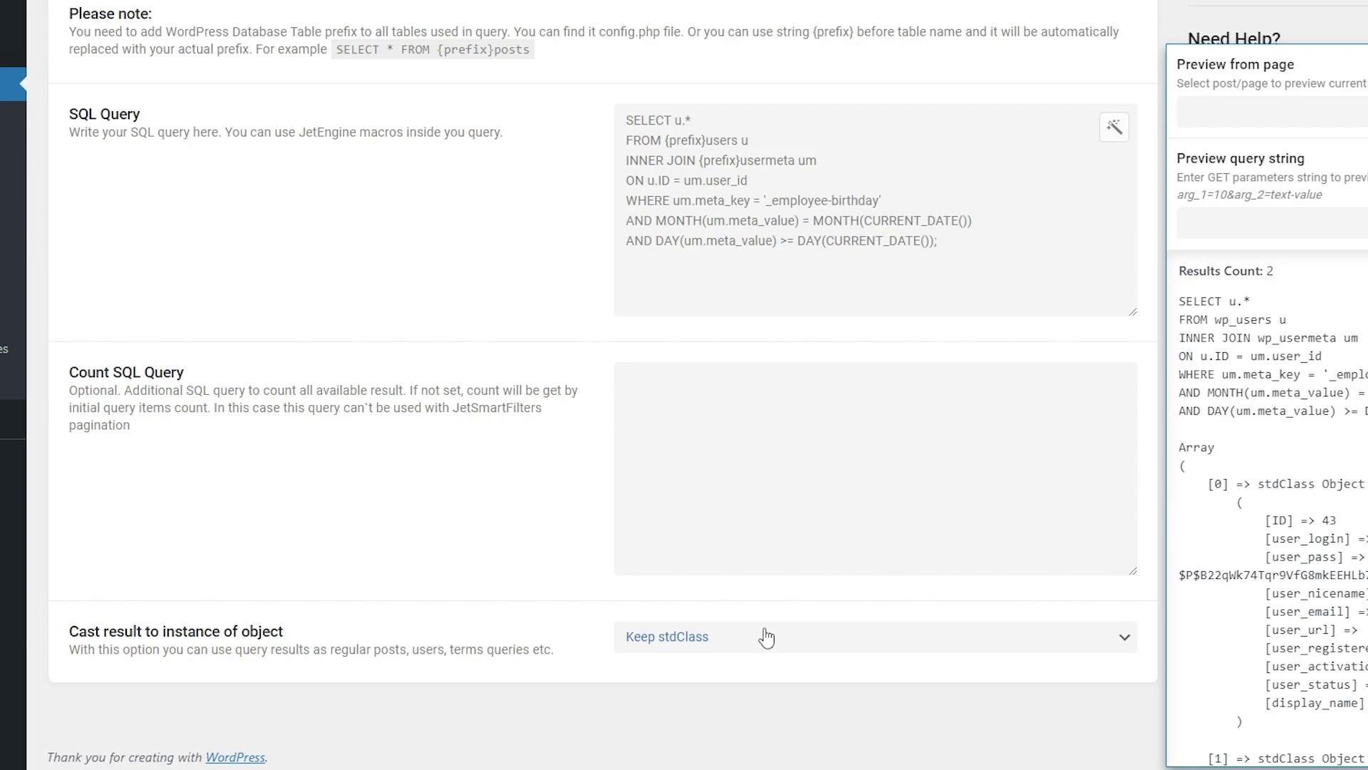
{"action": "left_click", "coordinate": [766, 636]}
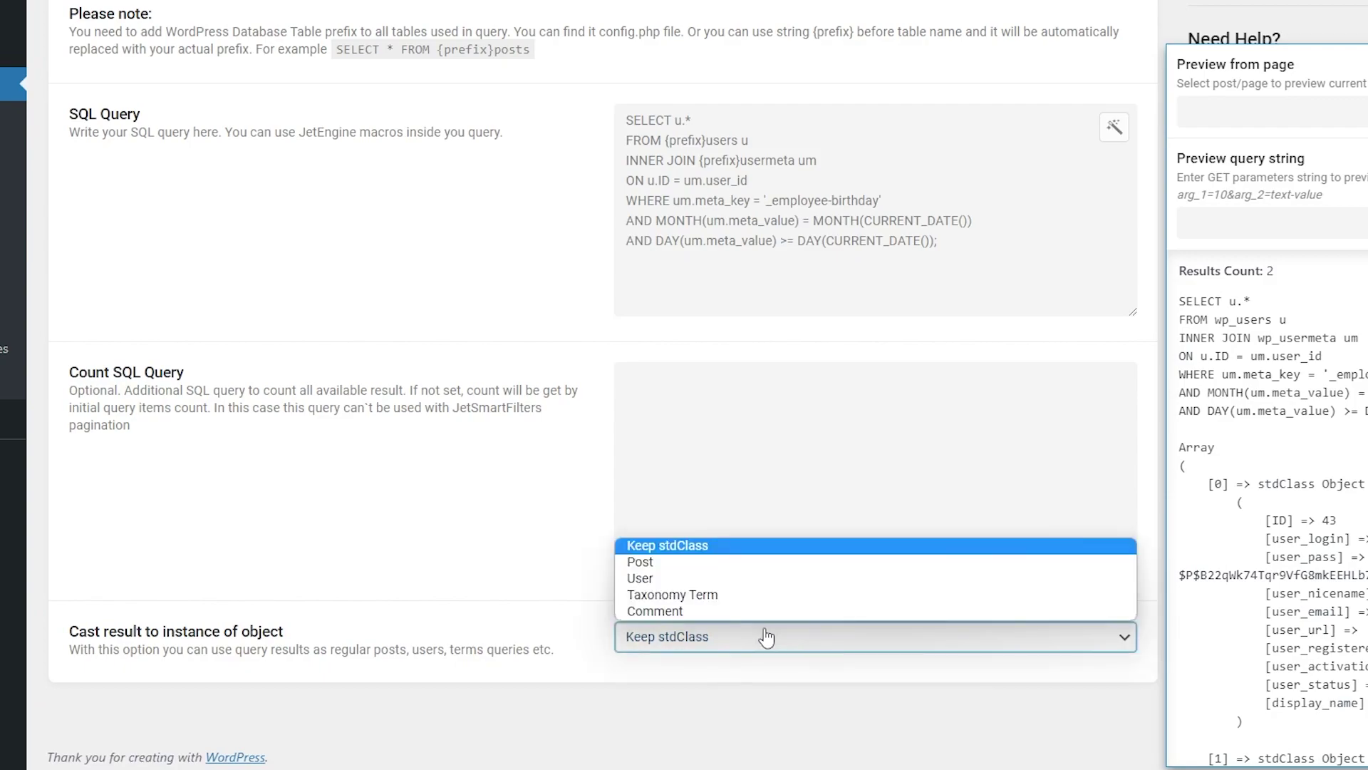
{"action": "left_click", "coordinate": [774, 580]}
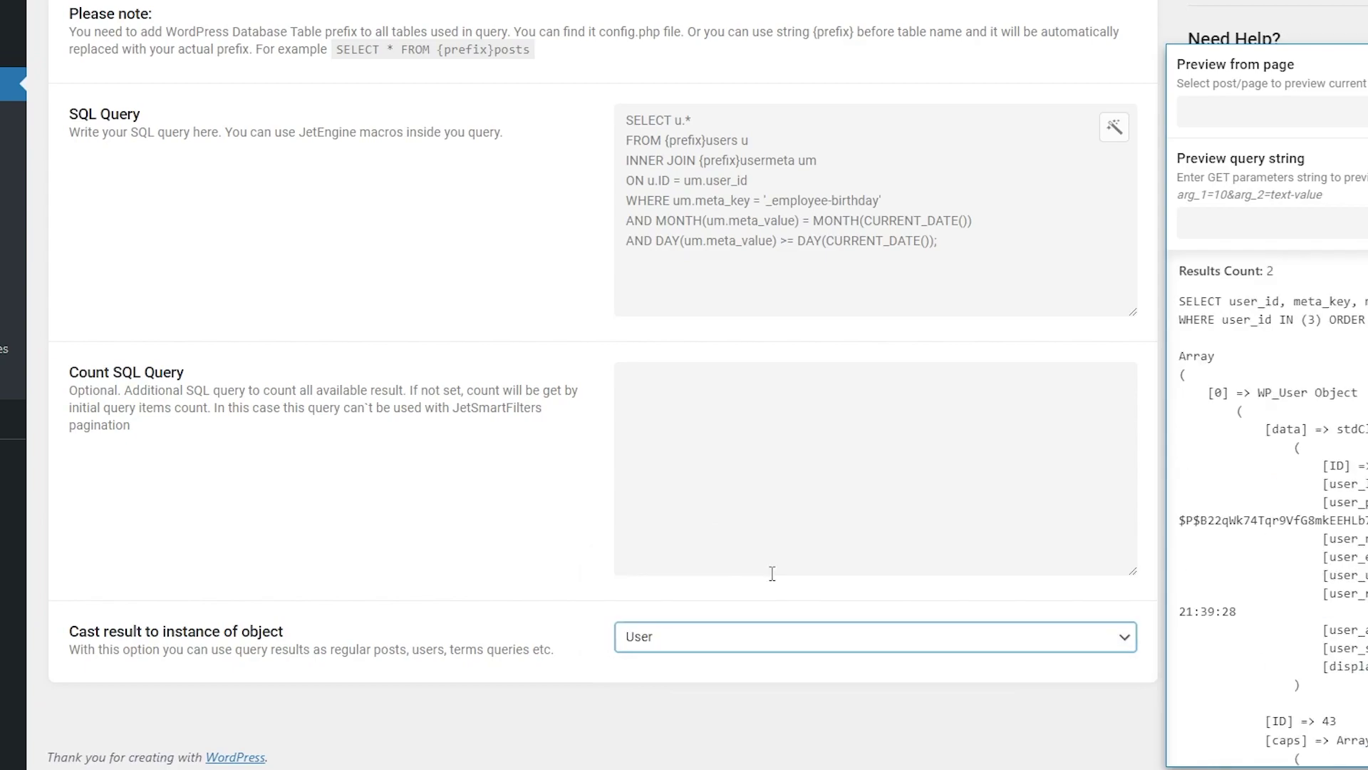
{"action": "left_click", "coordinate": [749, 641]}
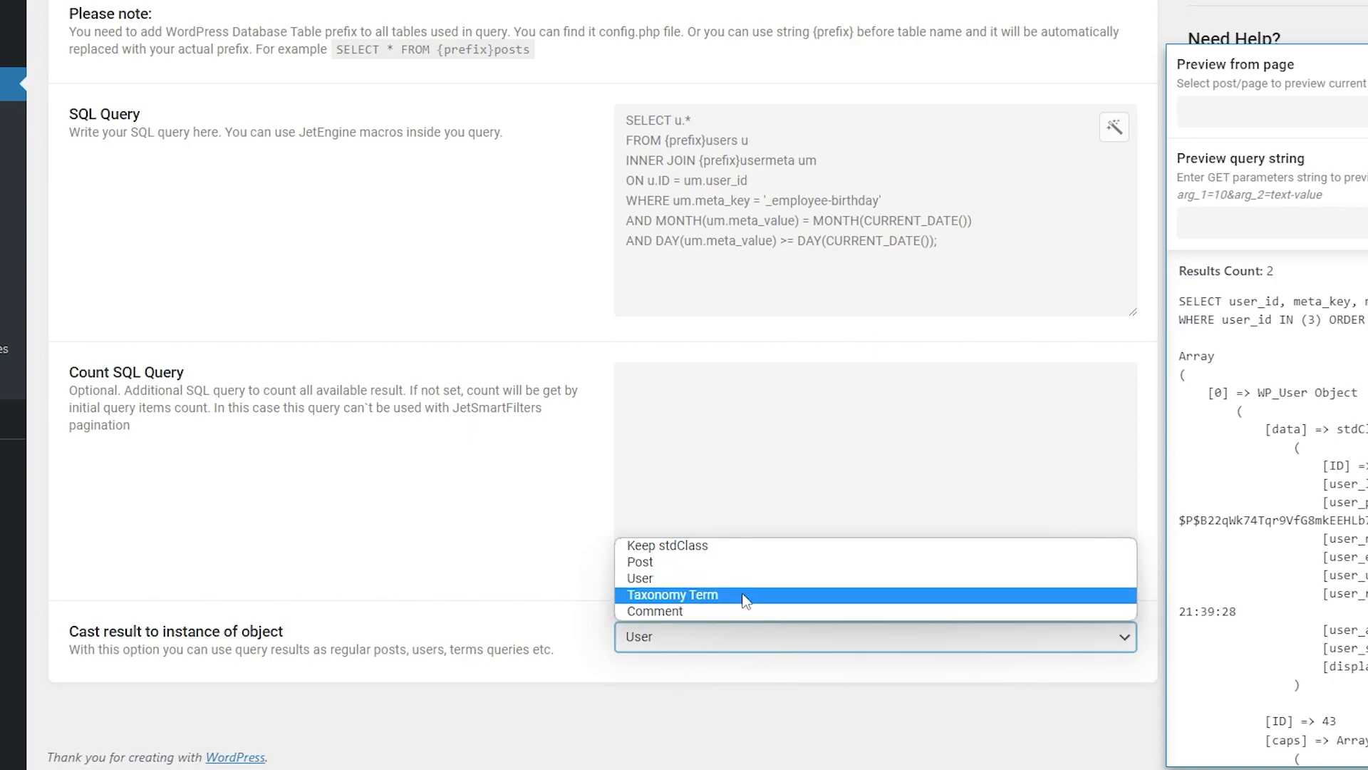
{"action": "left_click", "coordinate": [734, 720]}
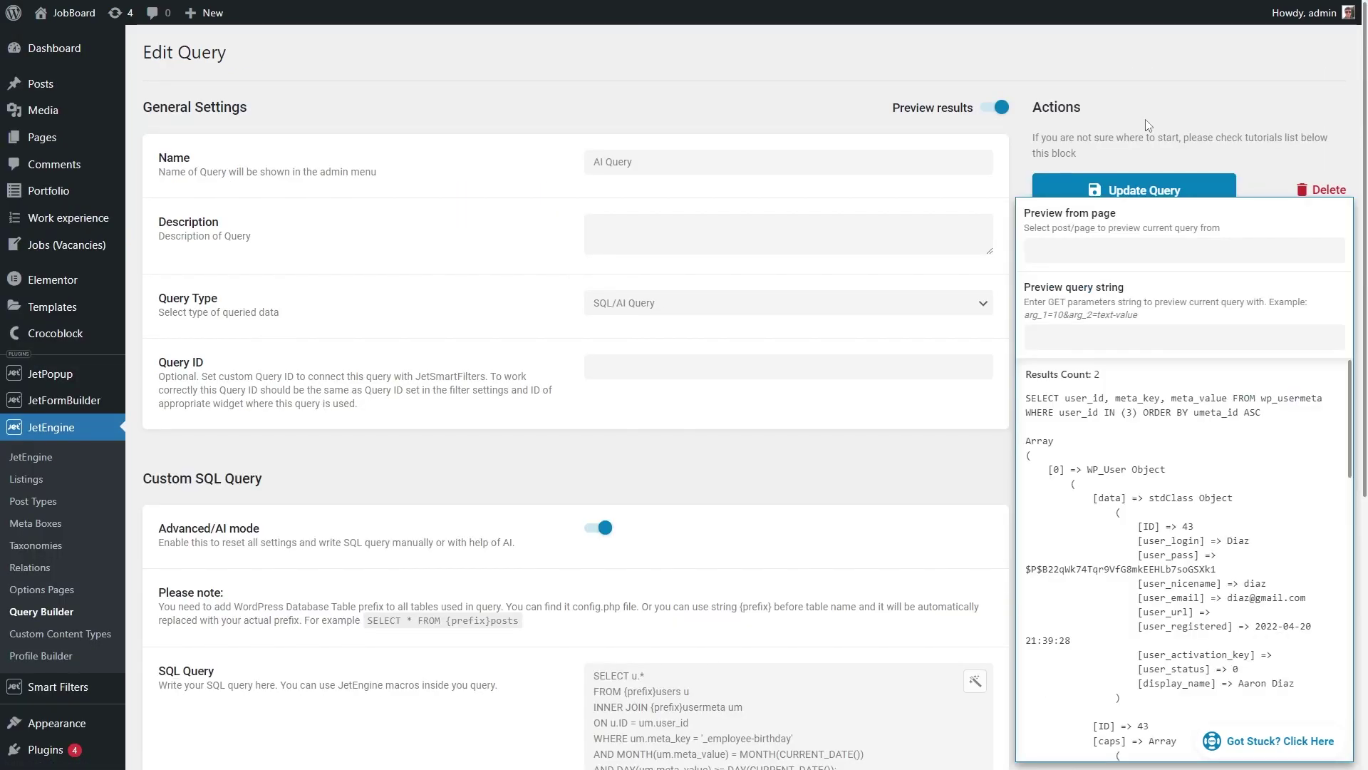
{"action": "key", "text": "ctrl+Tab"}
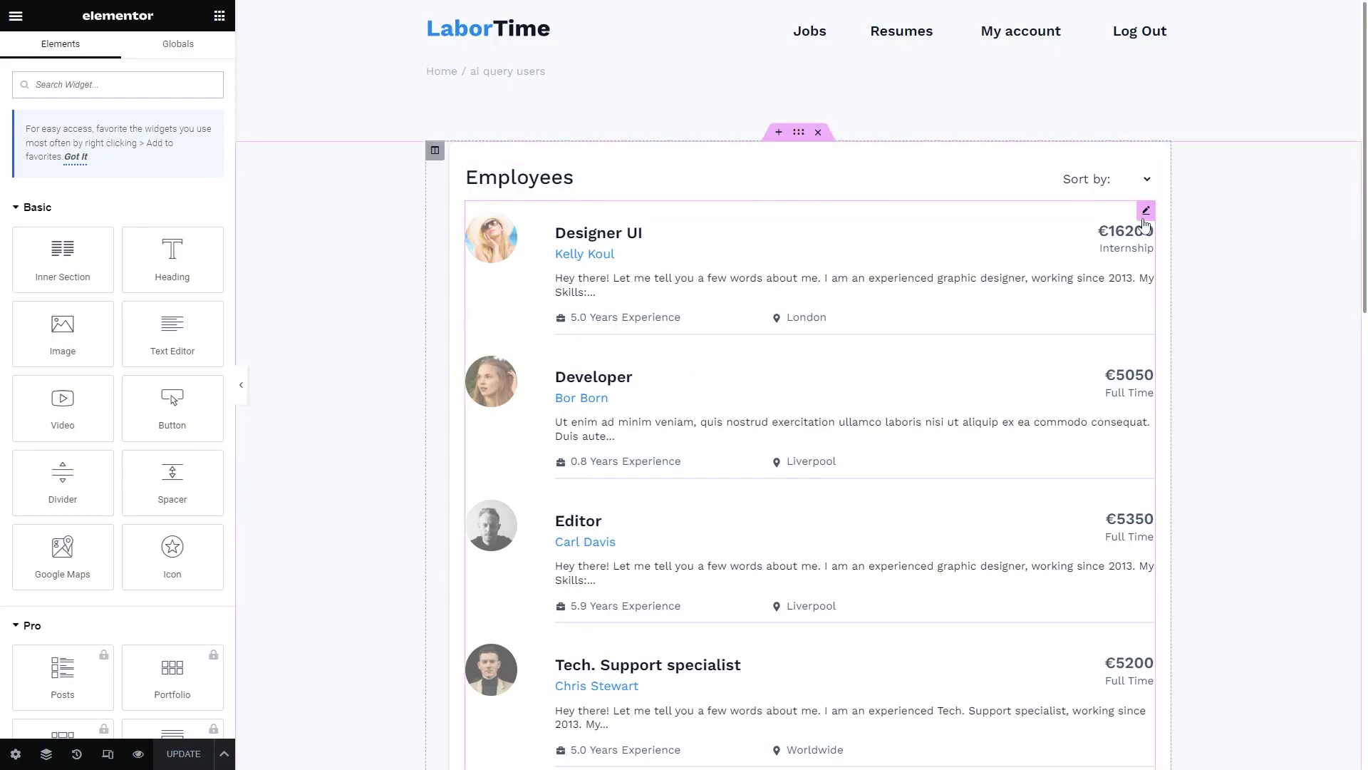
Enable Use Custom Query on the Listing Grid with AI Query, update the page and preview it.
{"action": "left_click", "coordinate": [1146, 212]}
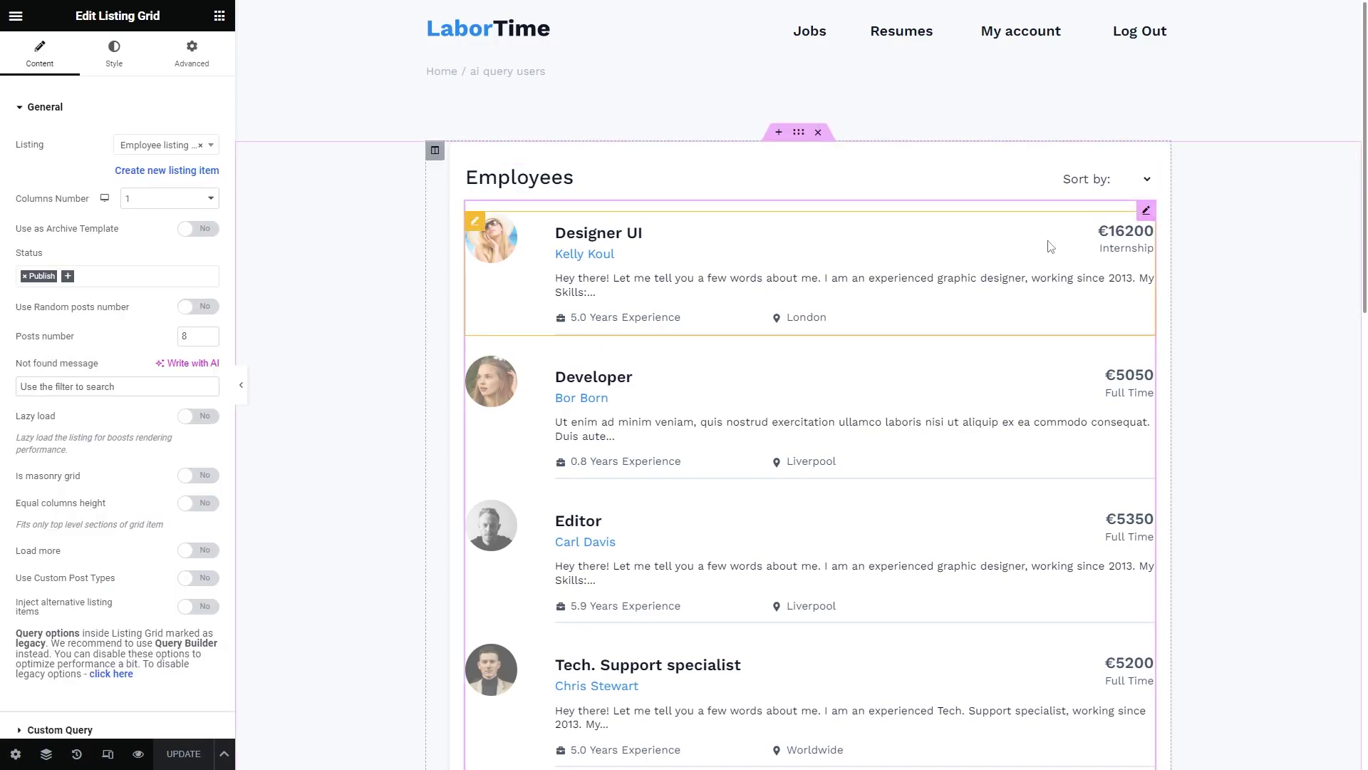
{"action": "left_click", "coordinate": [138, 107]}
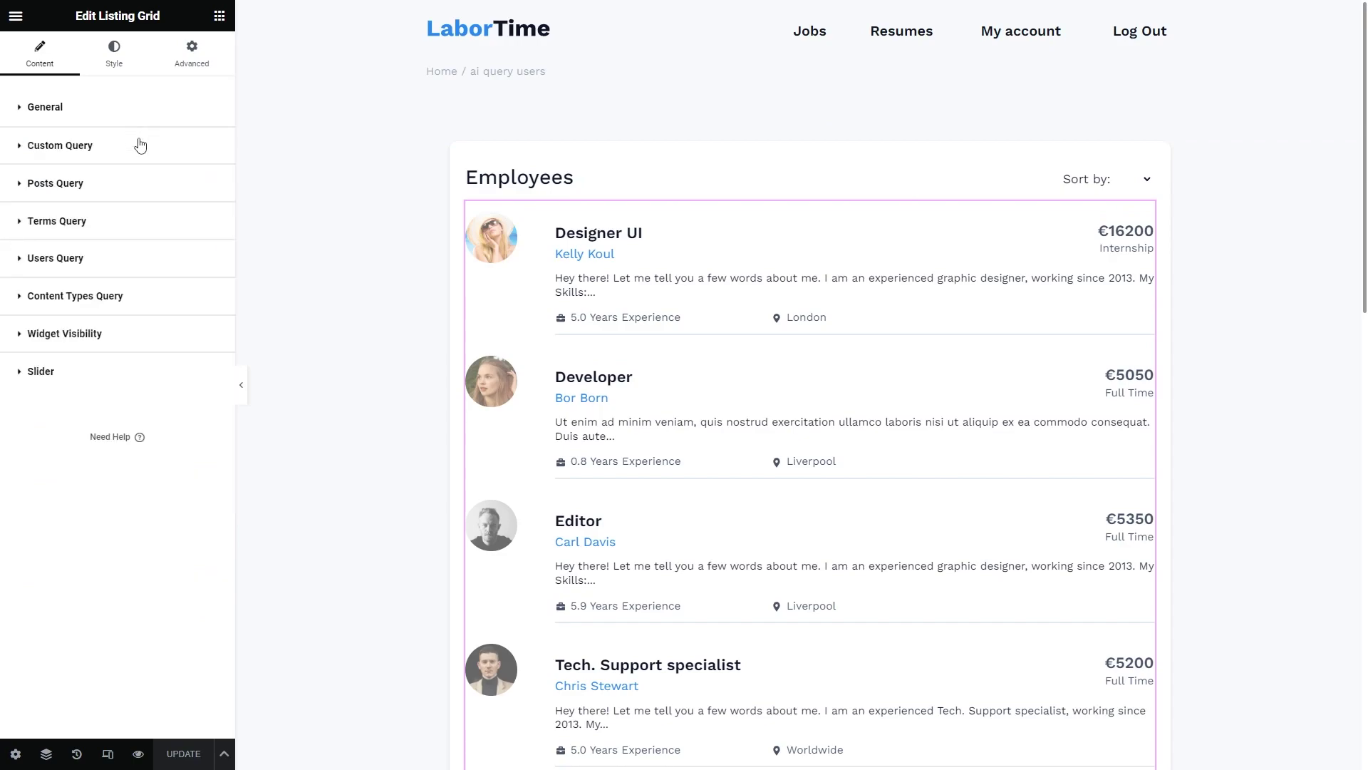
{"action": "left_click", "coordinate": [140, 146]}
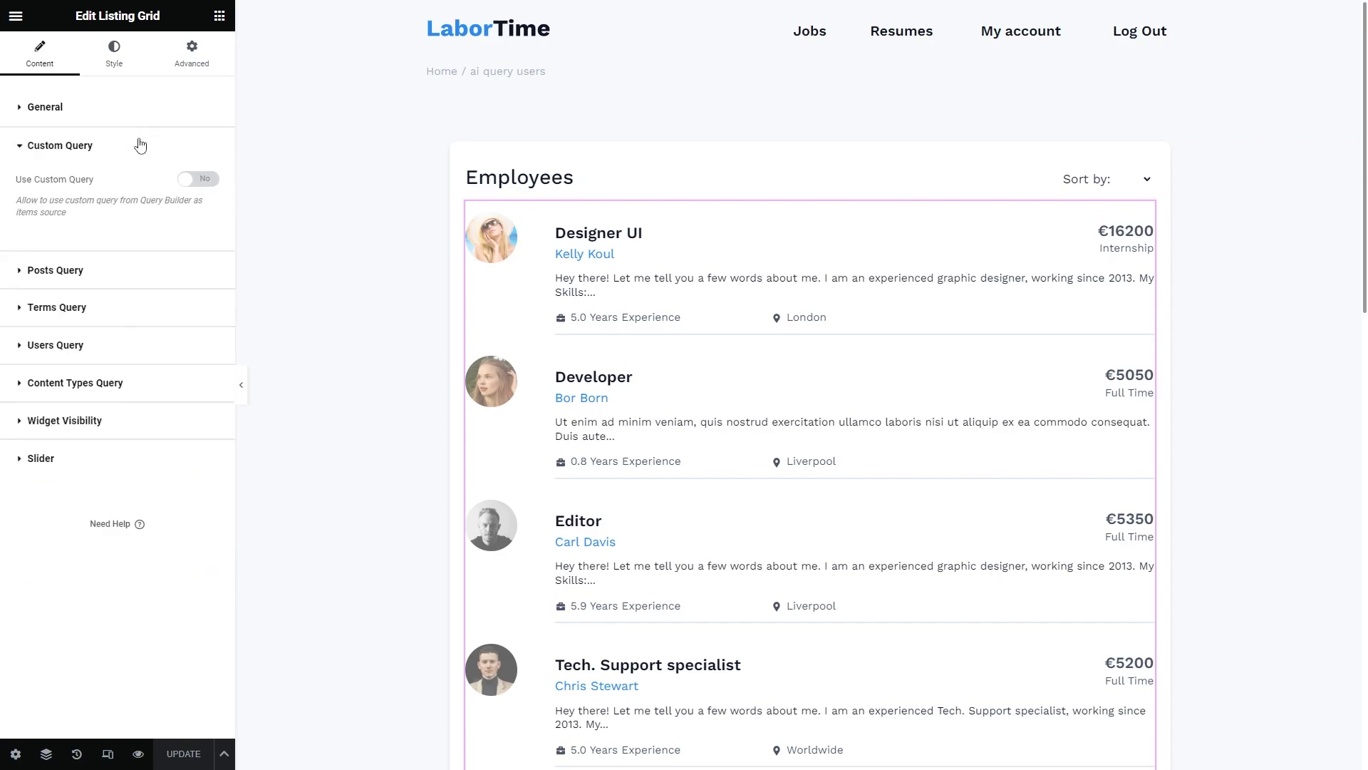
{"action": "left_click", "coordinate": [203, 179]}
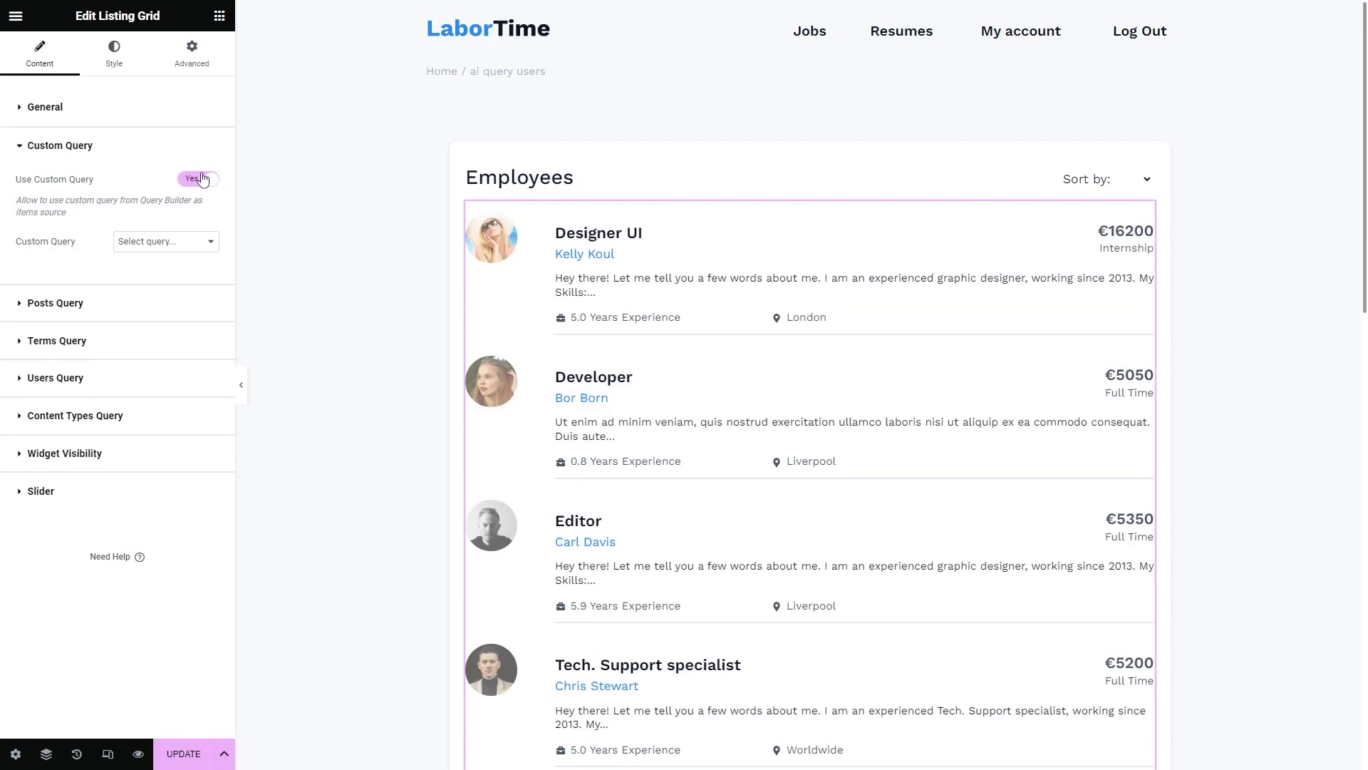
{"action": "left_click", "coordinate": [183, 243]}
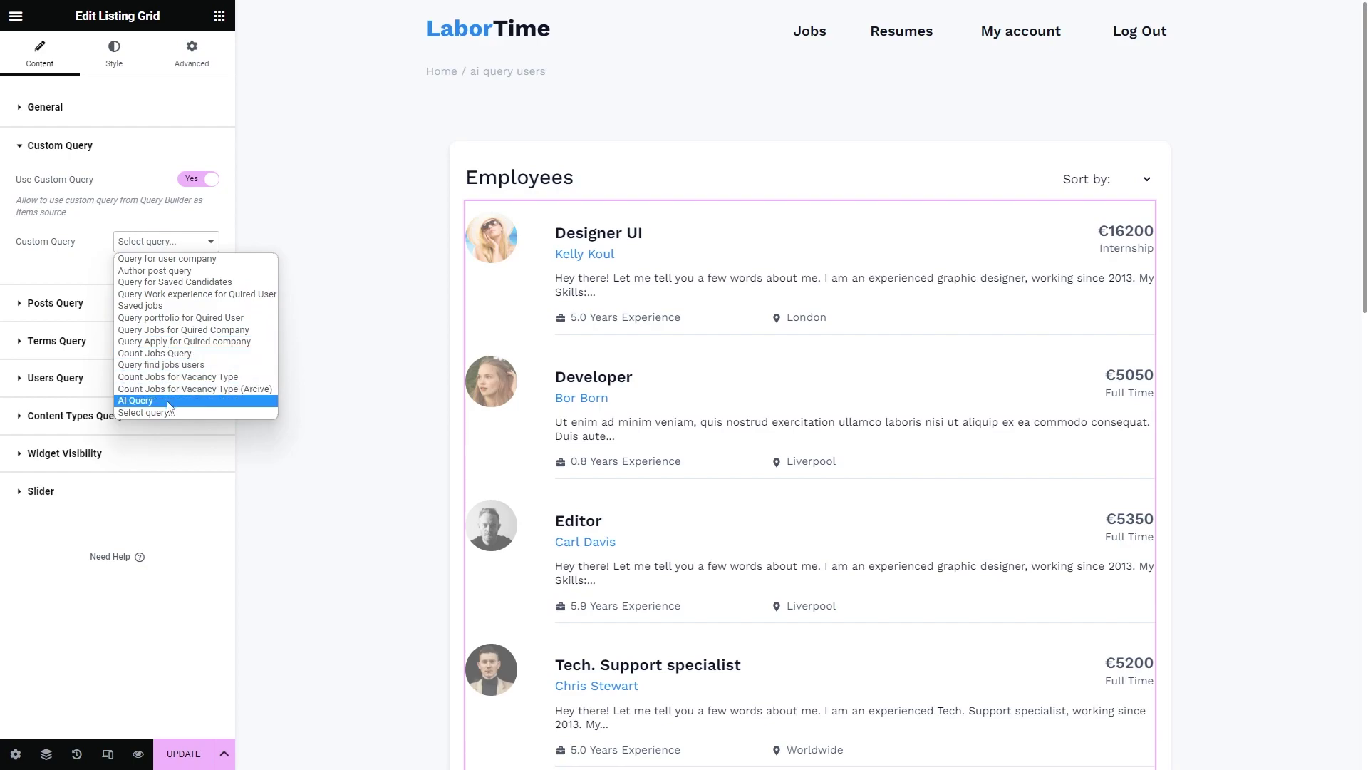
{"action": "left_click", "coordinate": [143, 401]}
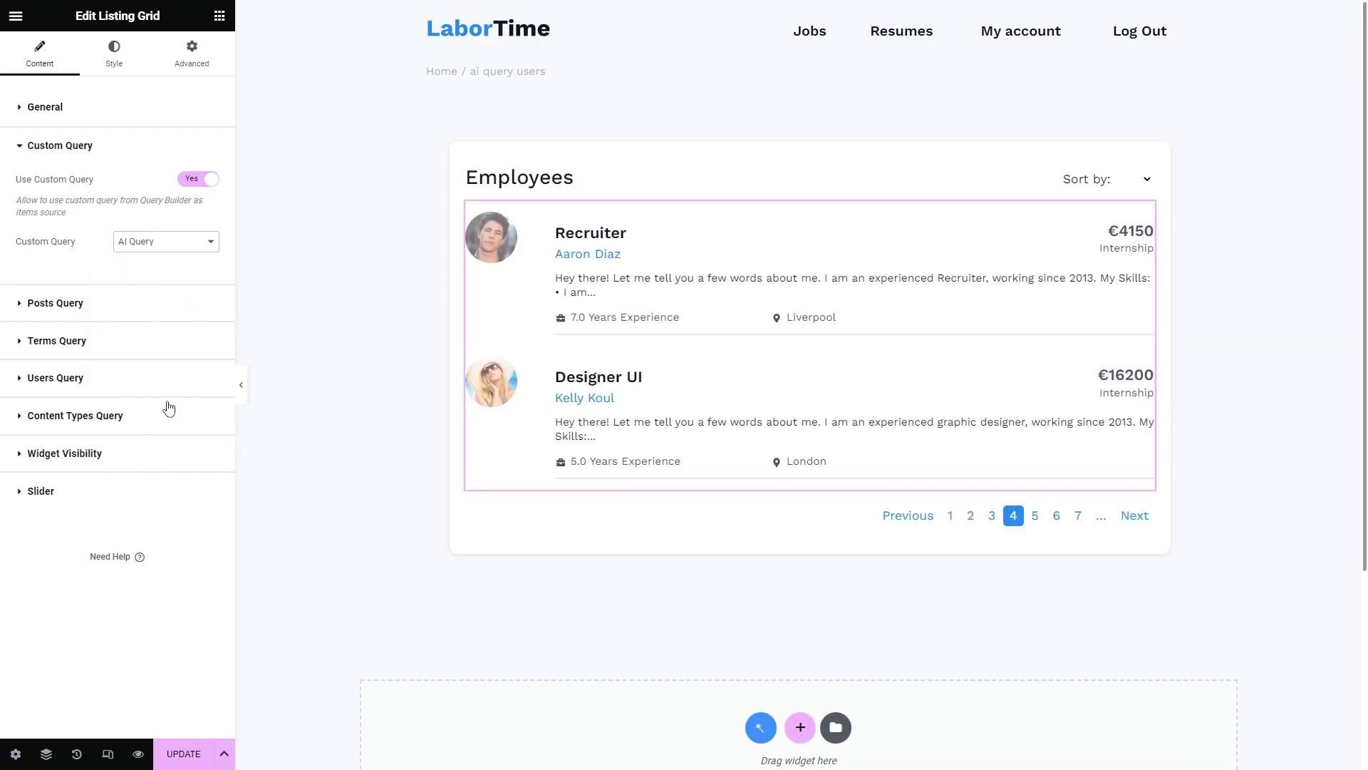
{"action": "left_click", "coordinate": [180, 755]}
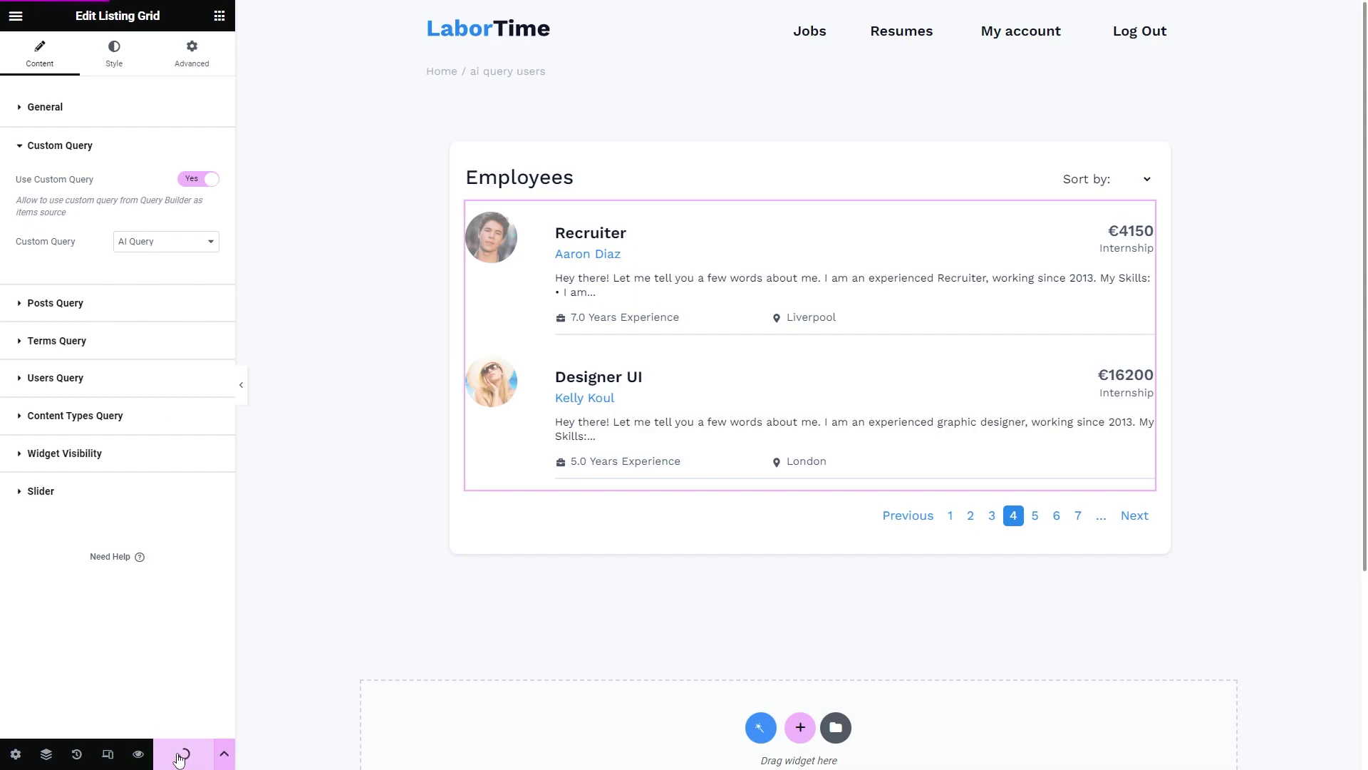
{"action": "left_click", "coordinate": [139, 755]}
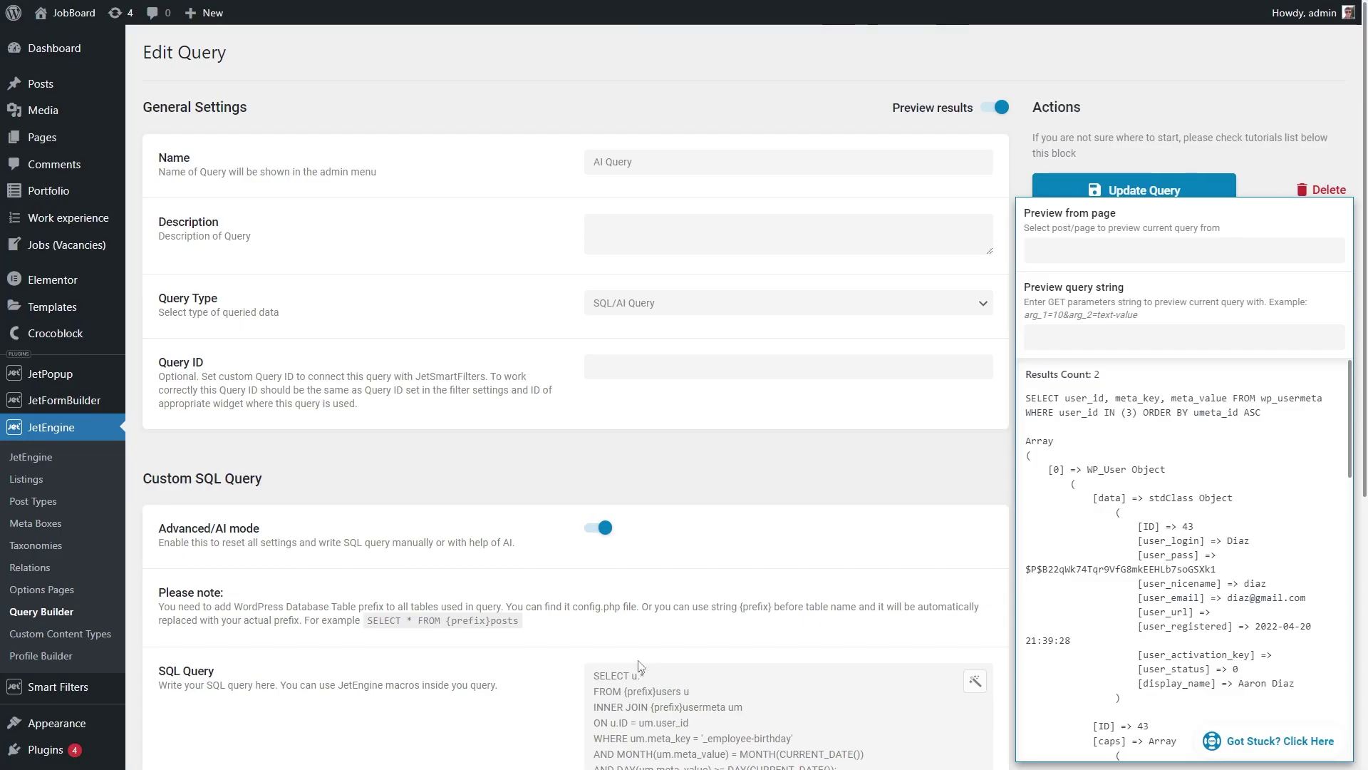
Regenerate the AI query for employees whose _employee-birthday was last month and apply it to SQL Query.
{"action": "scroll", "coordinate": [712, 641], "scroll_direction": "down", "scroll_amount": 5}
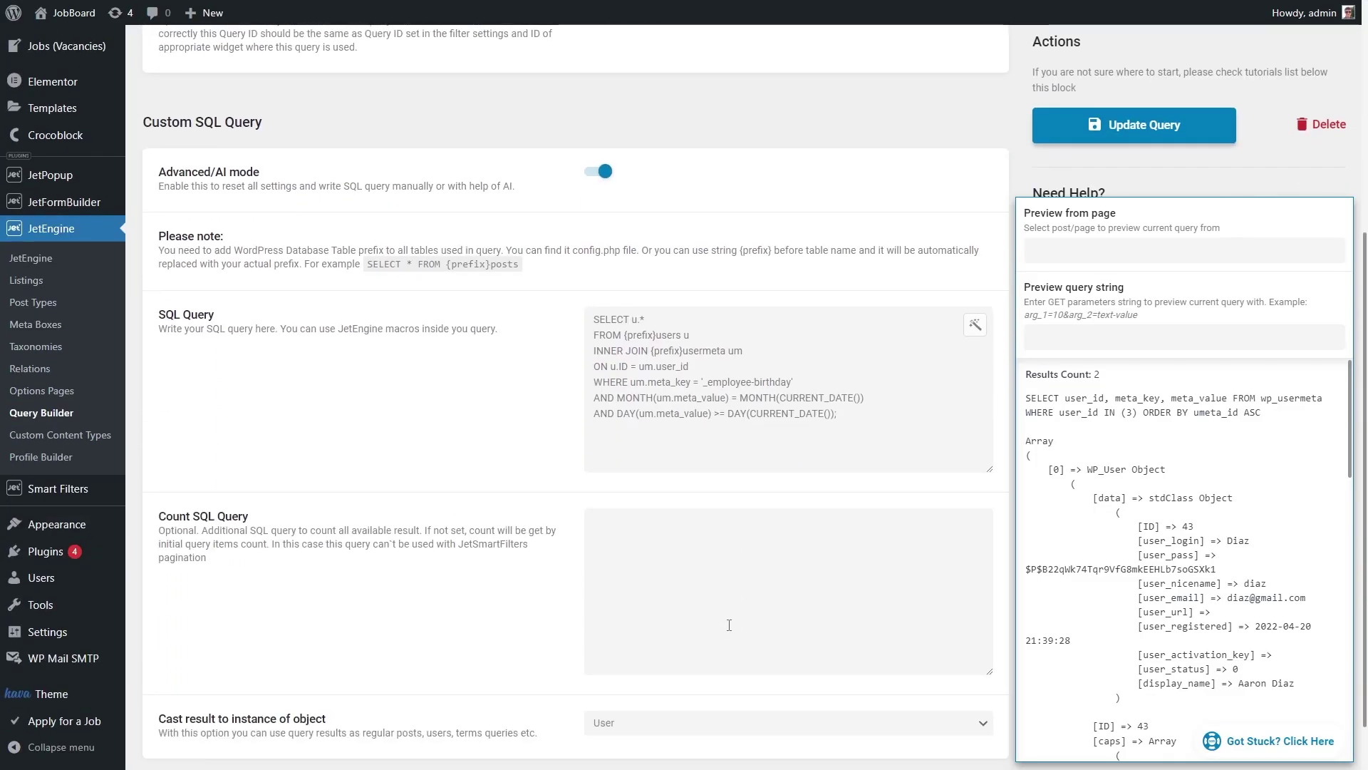
{"action": "left_click", "coordinate": [975, 326]}
{"action": "left_click", "coordinate": [758, 518]}
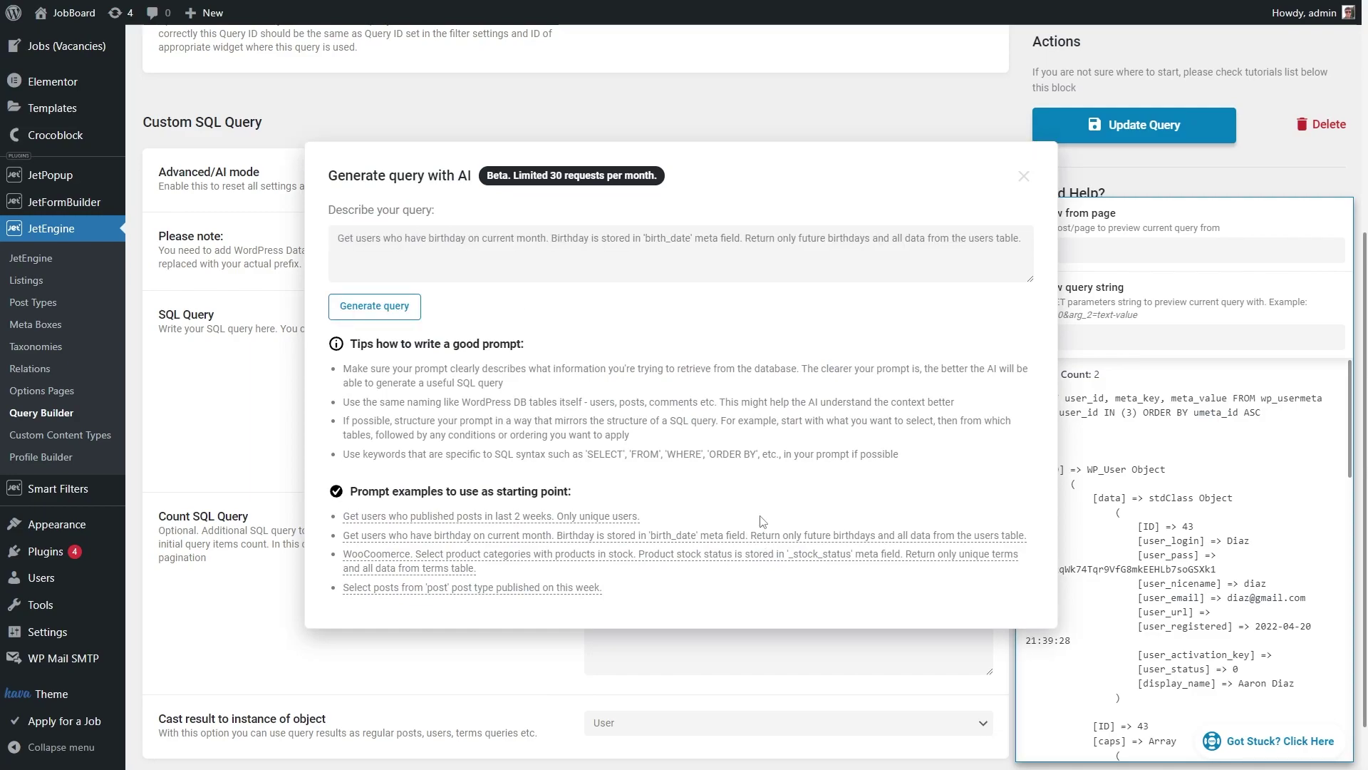
{"action": "double_click", "coordinate": [508, 237]}
{"action": "type", "text": "last"}
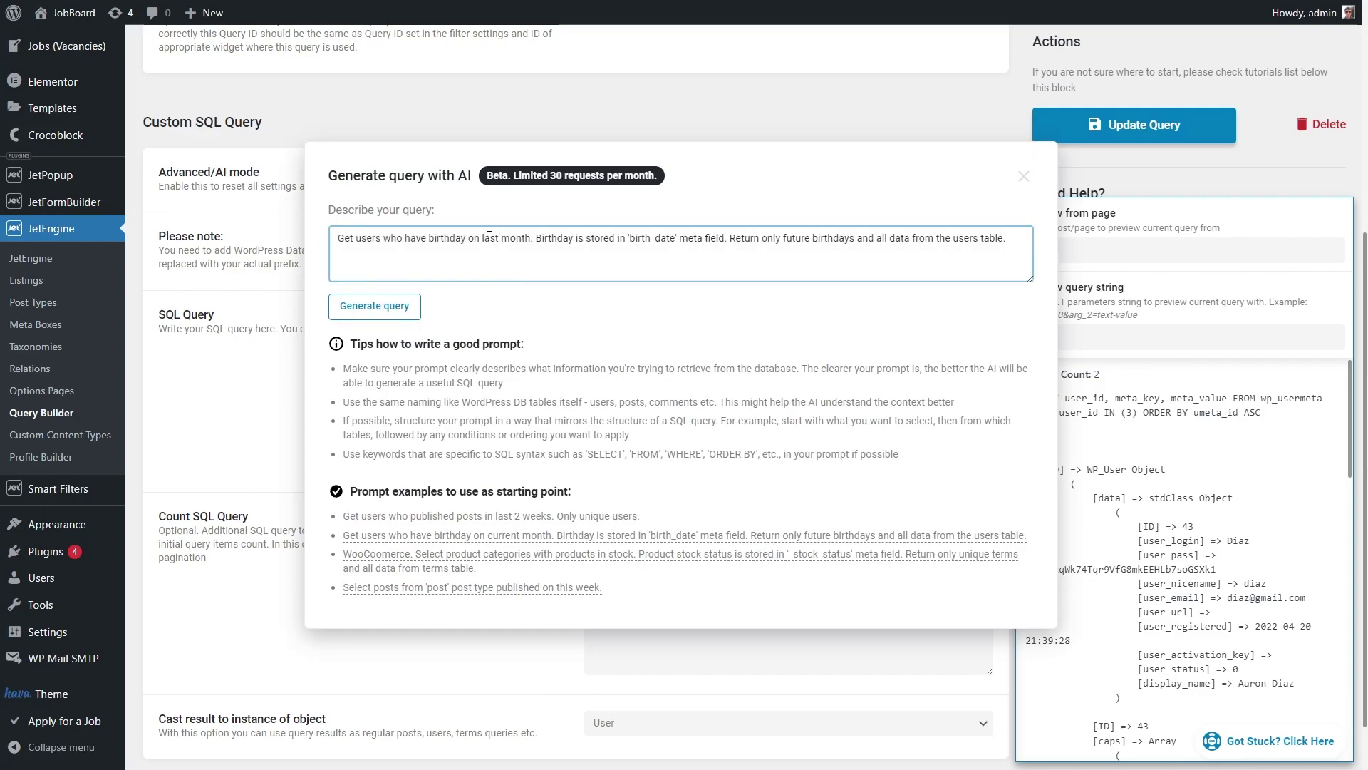
{"action": "left_click_drag", "start_coordinate": [675, 238], "coordinate": [630, 238]}
{"action": "type", "text": "employee-"}
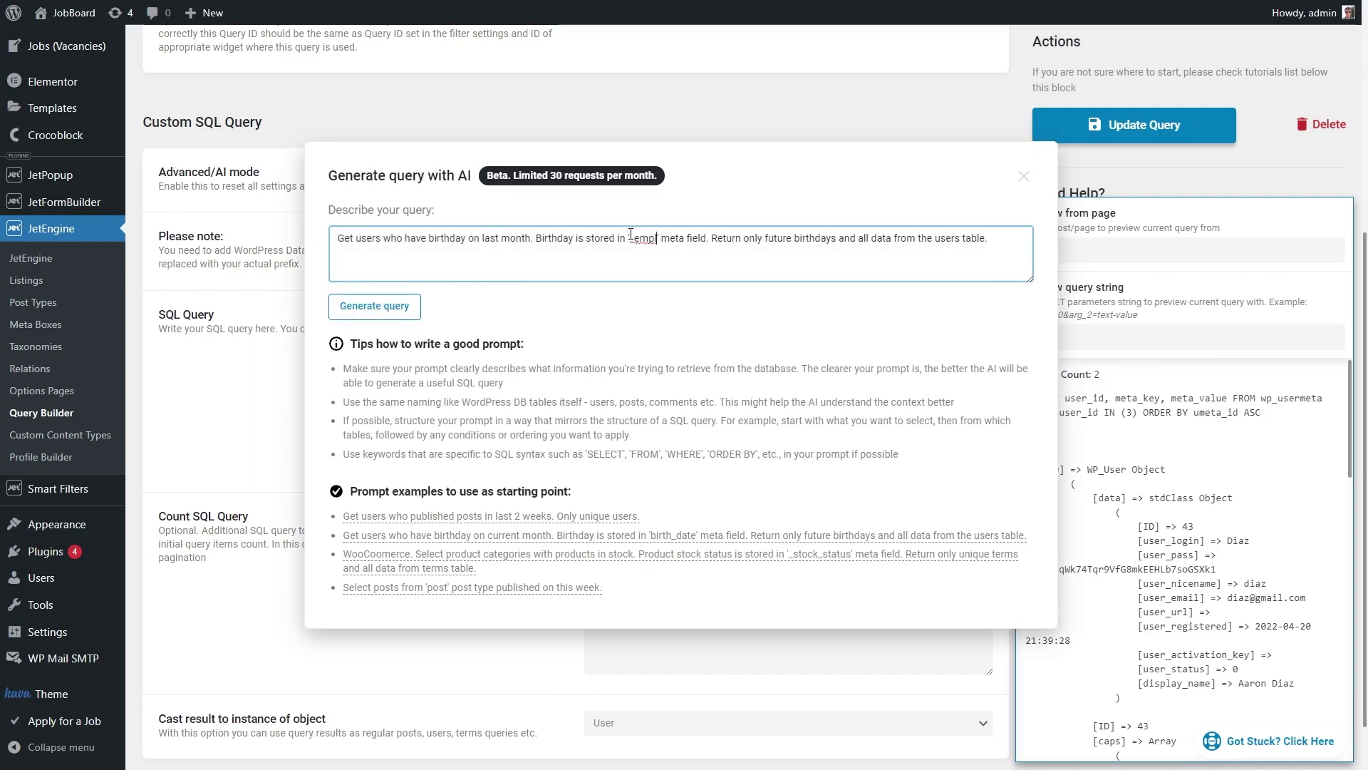
{"action": "type", "text": "birthday"}
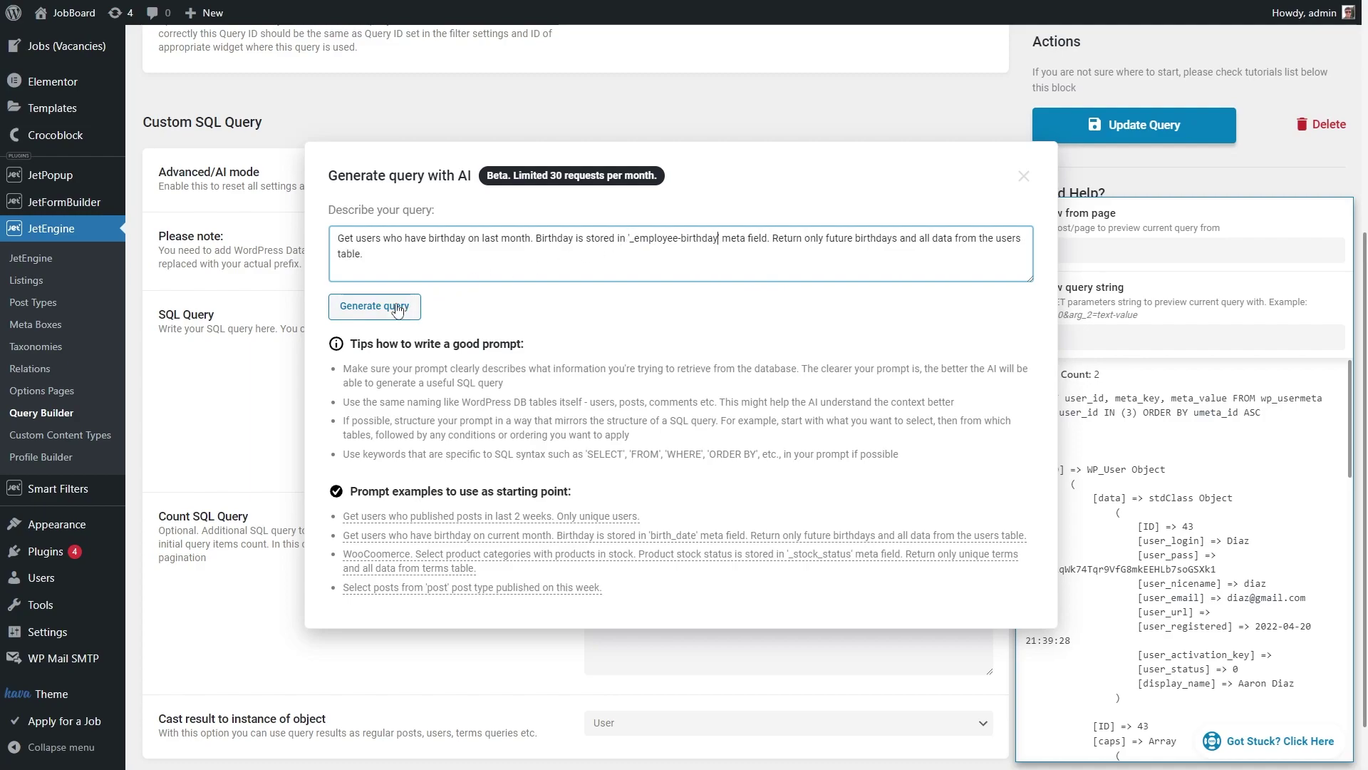
{"action": "left_click", "coordinate": [372, 306]}
{"action": "left_click", "coordinate": [374, 351]}
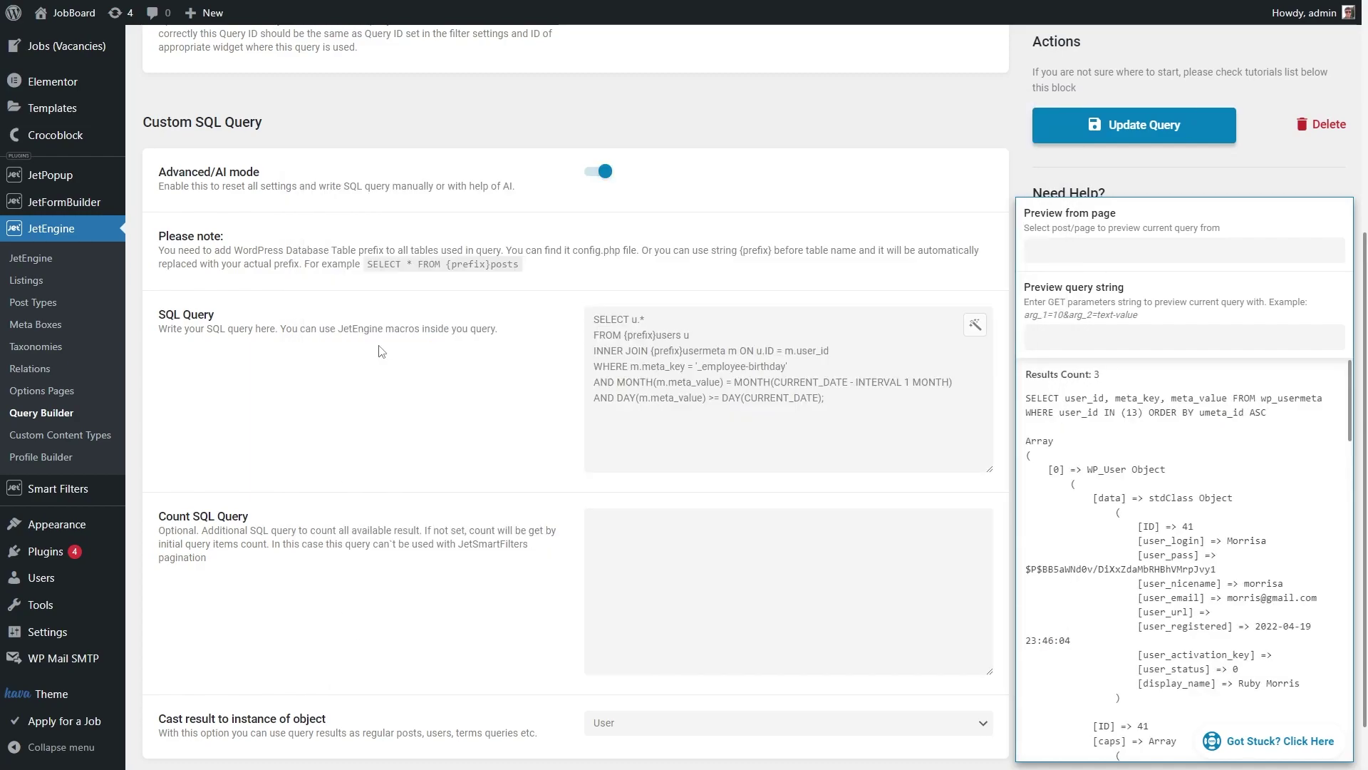
Confirm the preview's Results Count of 3, update the query, and reload the front-end employees page.
{"action": "left_click_drag", "start_coordinate": [1103, 376], "coordinate": [1025, 376]}
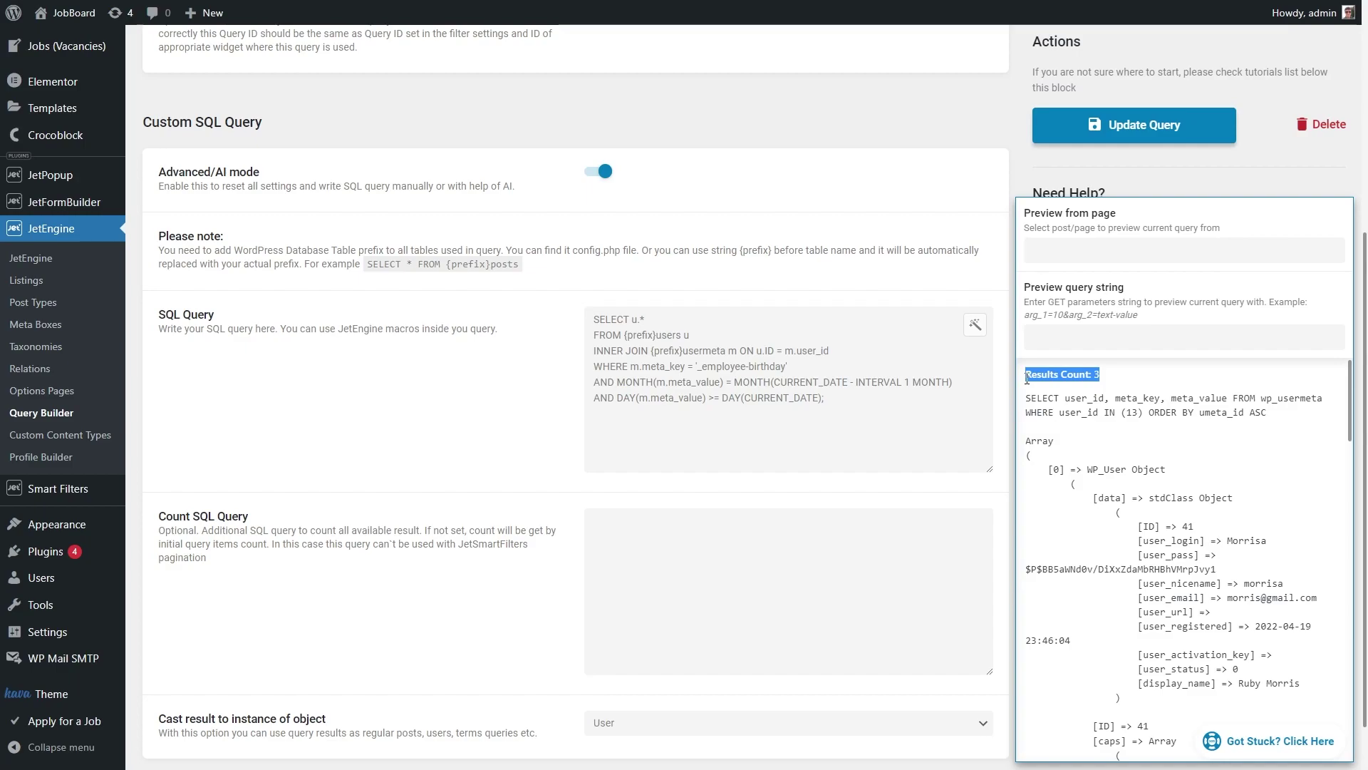
{"action": "left_click", "coordinate": [1114, 127]}
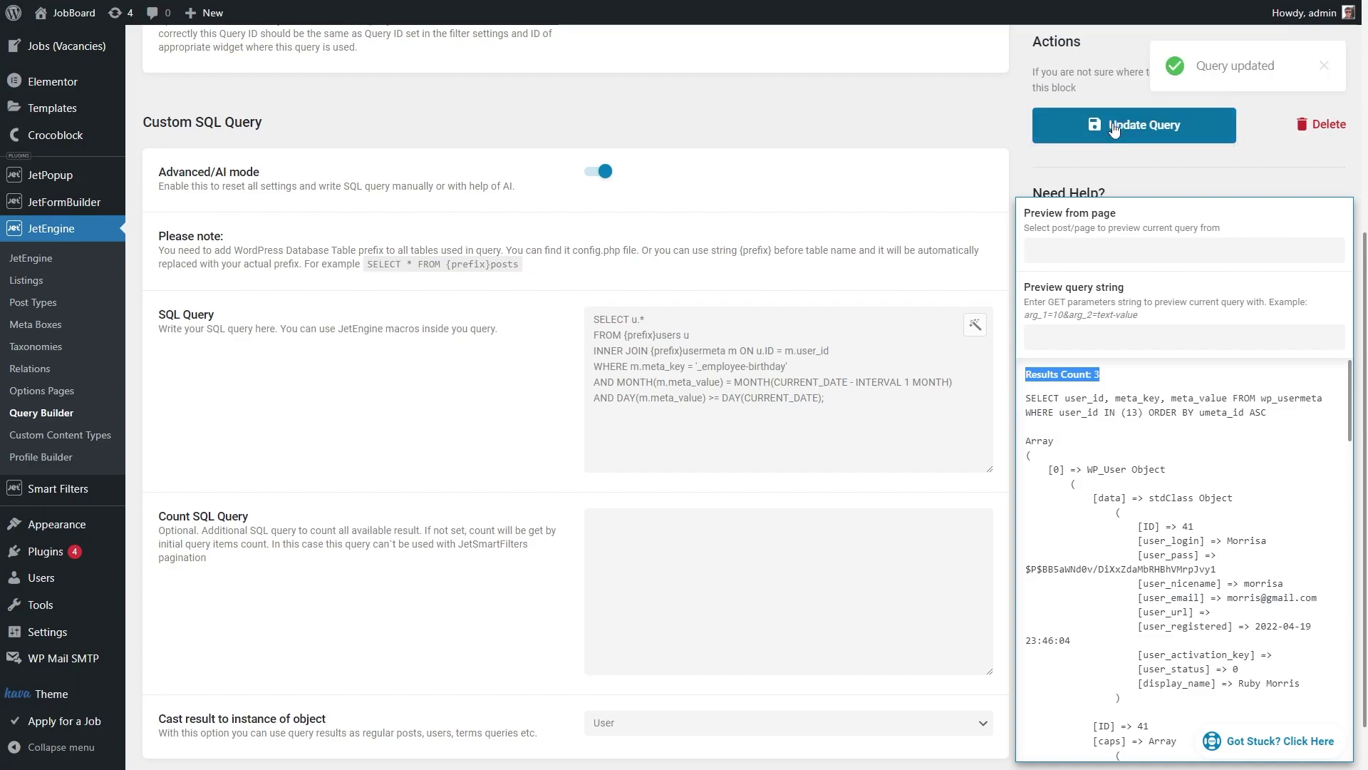
{"action": "key", "text": "ctrl+Tab"}
{"action": "key", "text": "F5"}
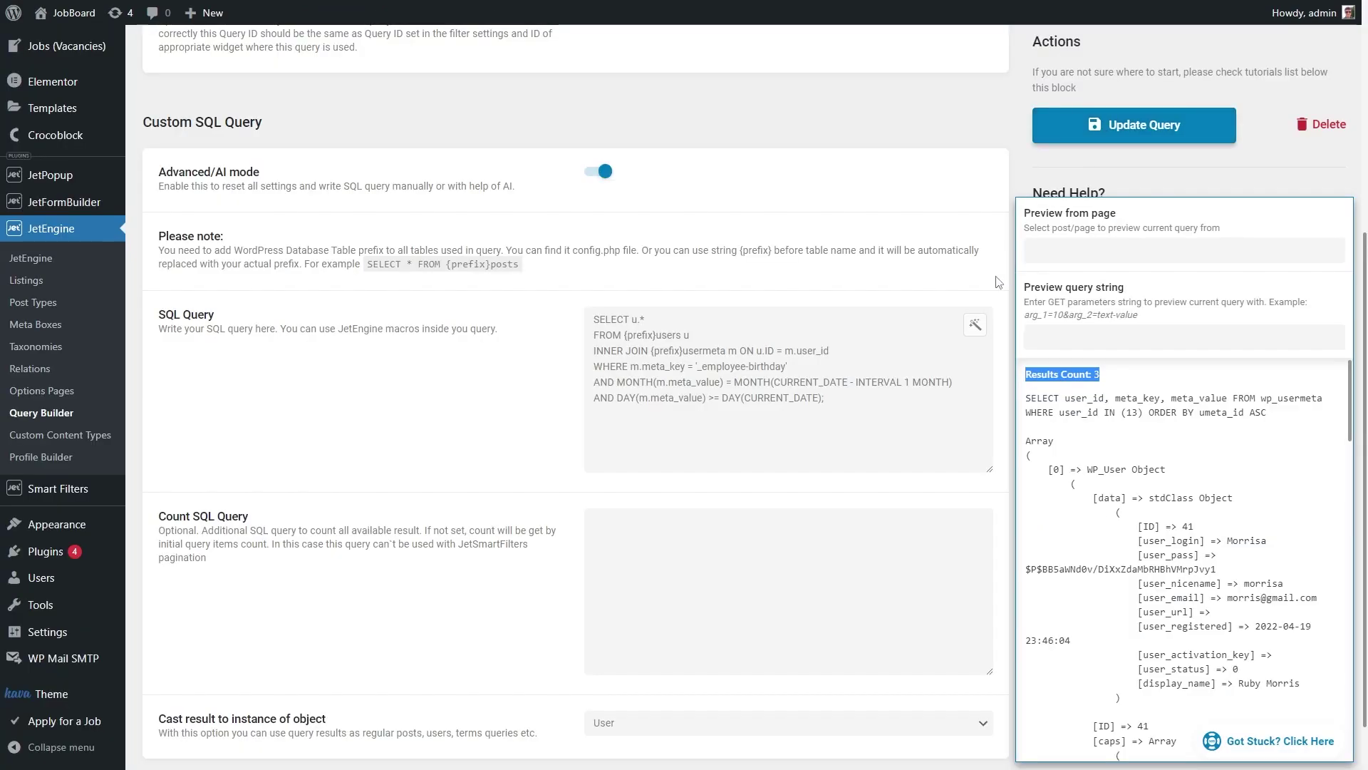
Load the birthday example prompt in the AI query generator and reword it to 'experience more than 2 years'.
{"action": "left_click", "coordinate": [976, 328]}
{"action": "left_click", "coordinate": [708, 534]}
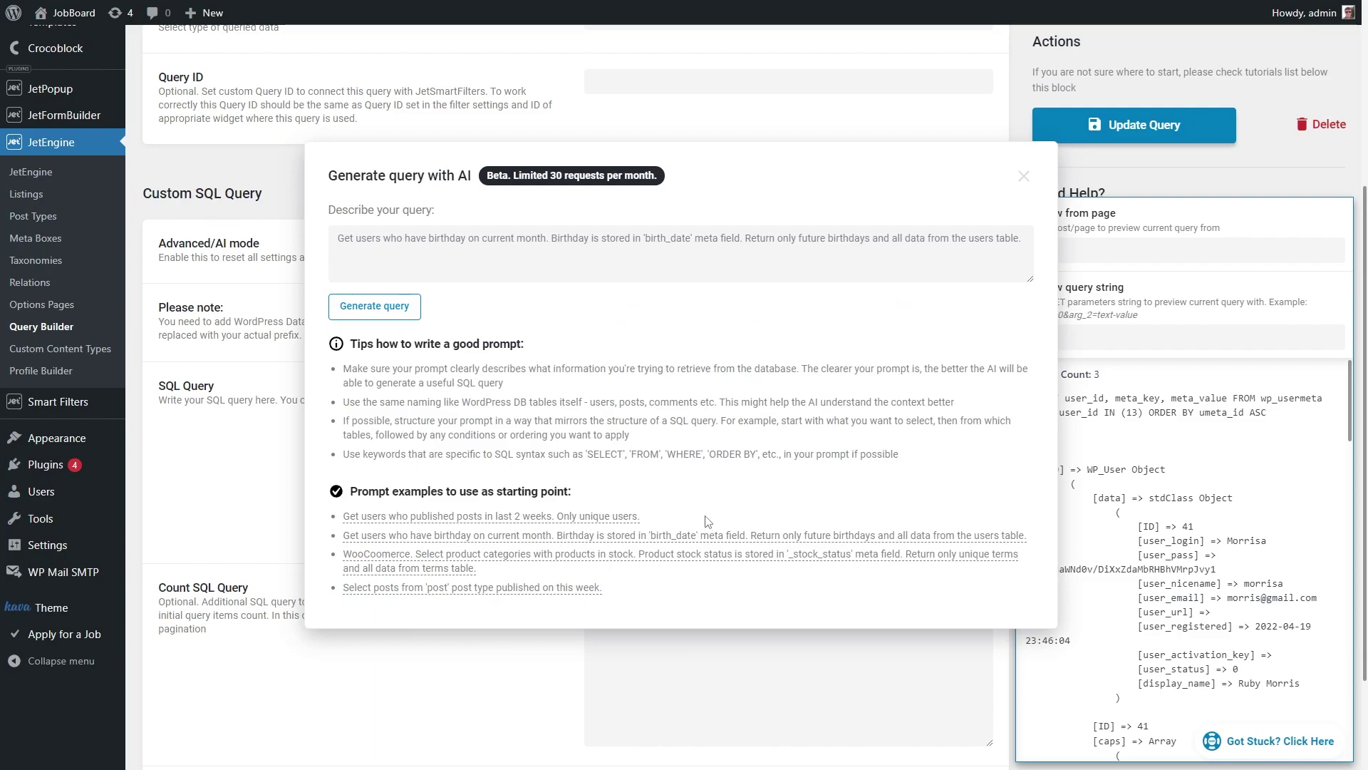
{"action": "left_click_drag", "start_coordinate": [545, 237], "coordinate": [429, 237]}
{"action": "type", "text": "experience more than 2 years"}
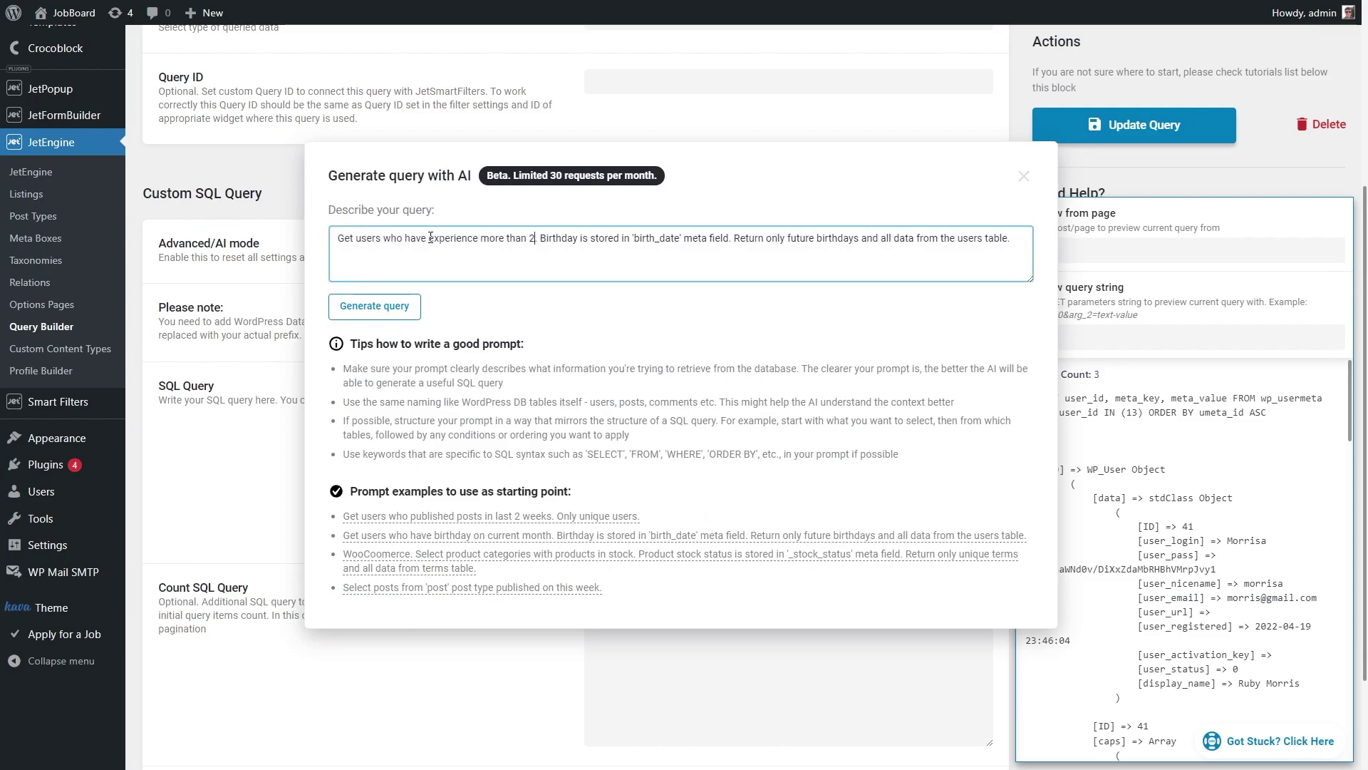
{"action": "double_click", "coordinate": [586, 237]}
{"action": "type", "text": "Experience"}
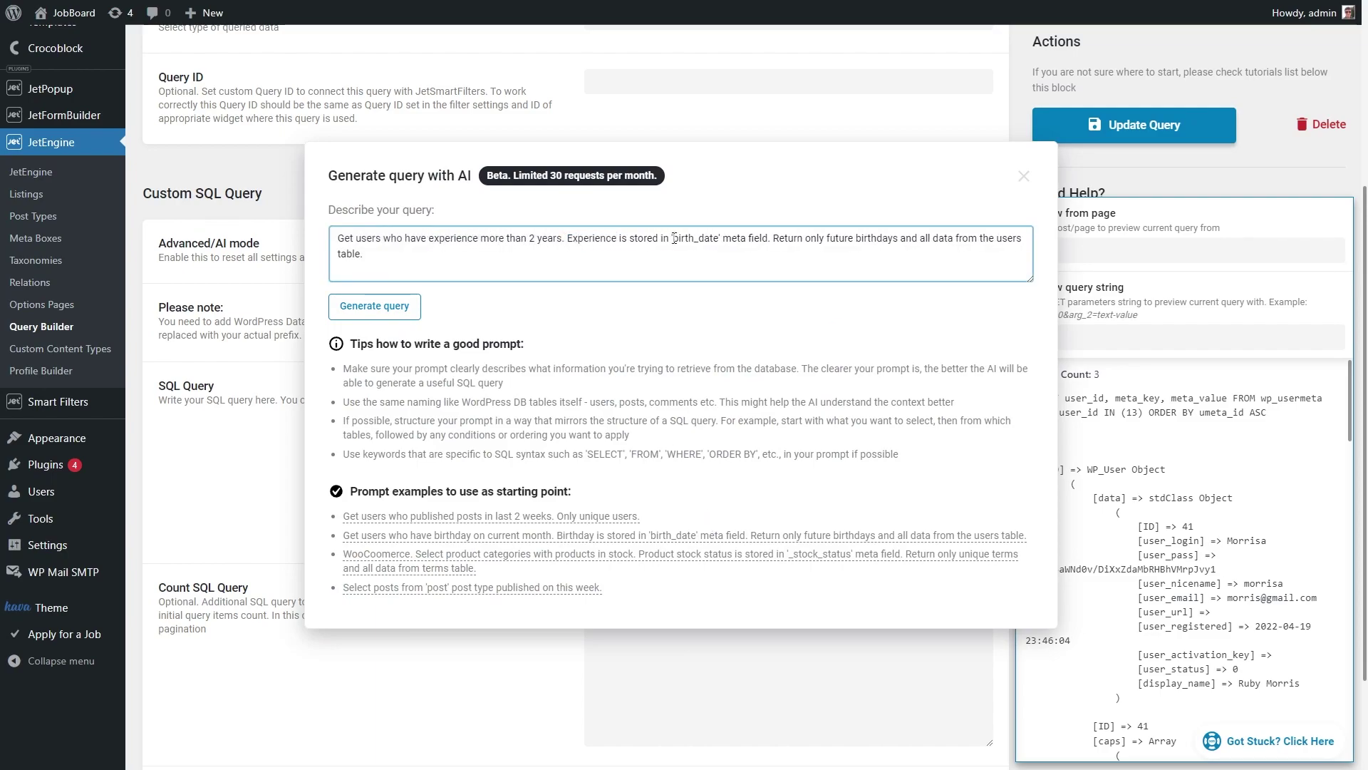
Swap the birth_date field for _employee-experience and ask for 'users who have experience more than 2 years'.
{"action": "left_click_drag", "start_coordinate": [718, 237], "coordinate": [674, 238]}
{"action": "type", "text": "_employee-experience"}
{"action": "left_click_drag", "start_coordinate": [954, 238], "coordinate": [881, 238]}
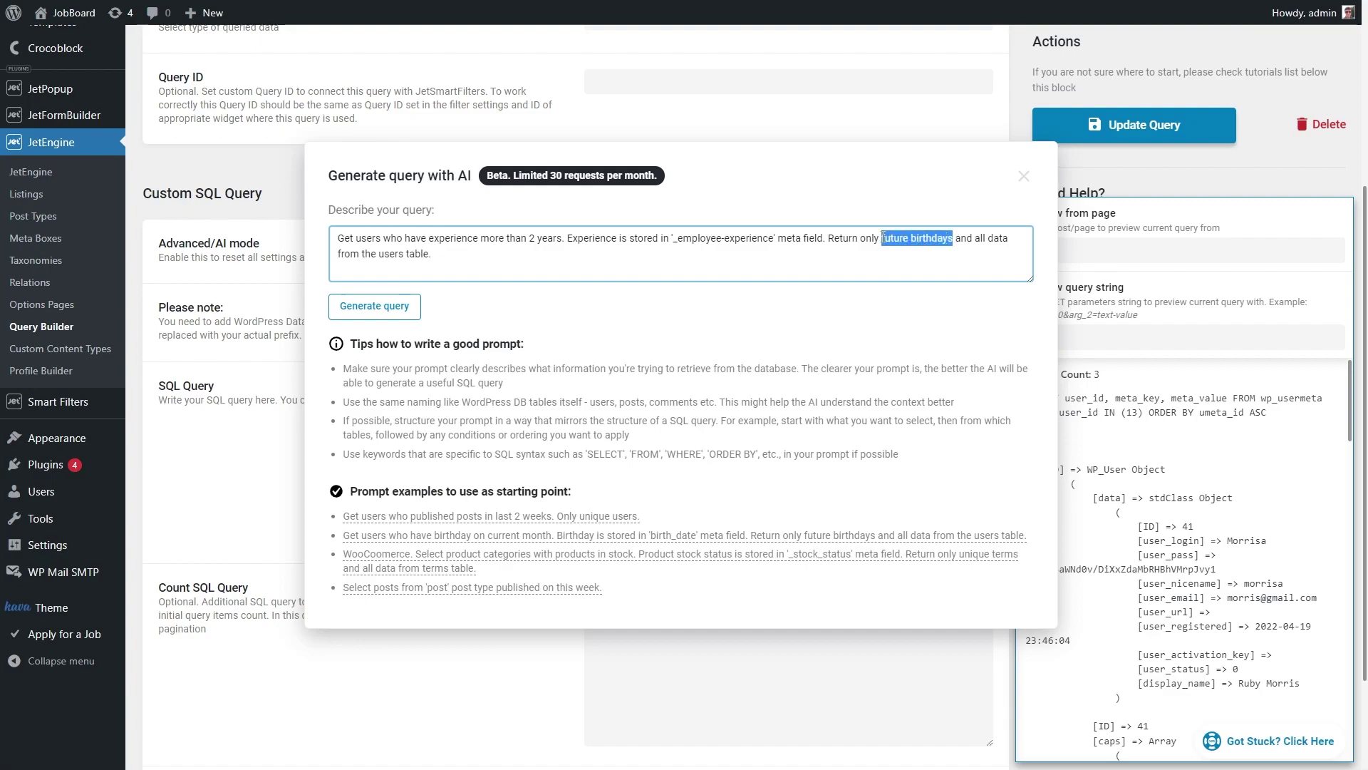
{"action": "type", "text": "users who have experience more than 2 years"}
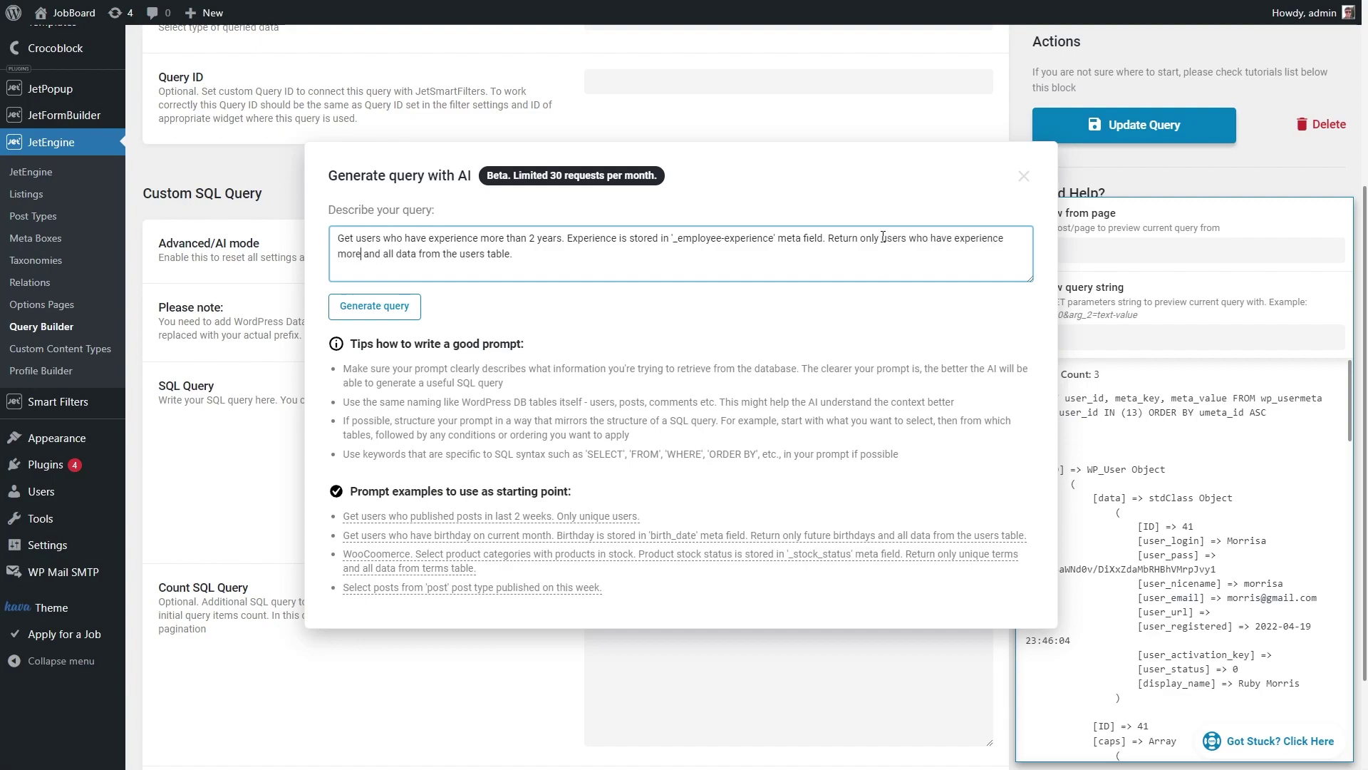
Generate the SQL, apply it to the query, save with Update Query, and reload the front-end employees page.
{"action": "left_click", "coordinate": [389, 308]}
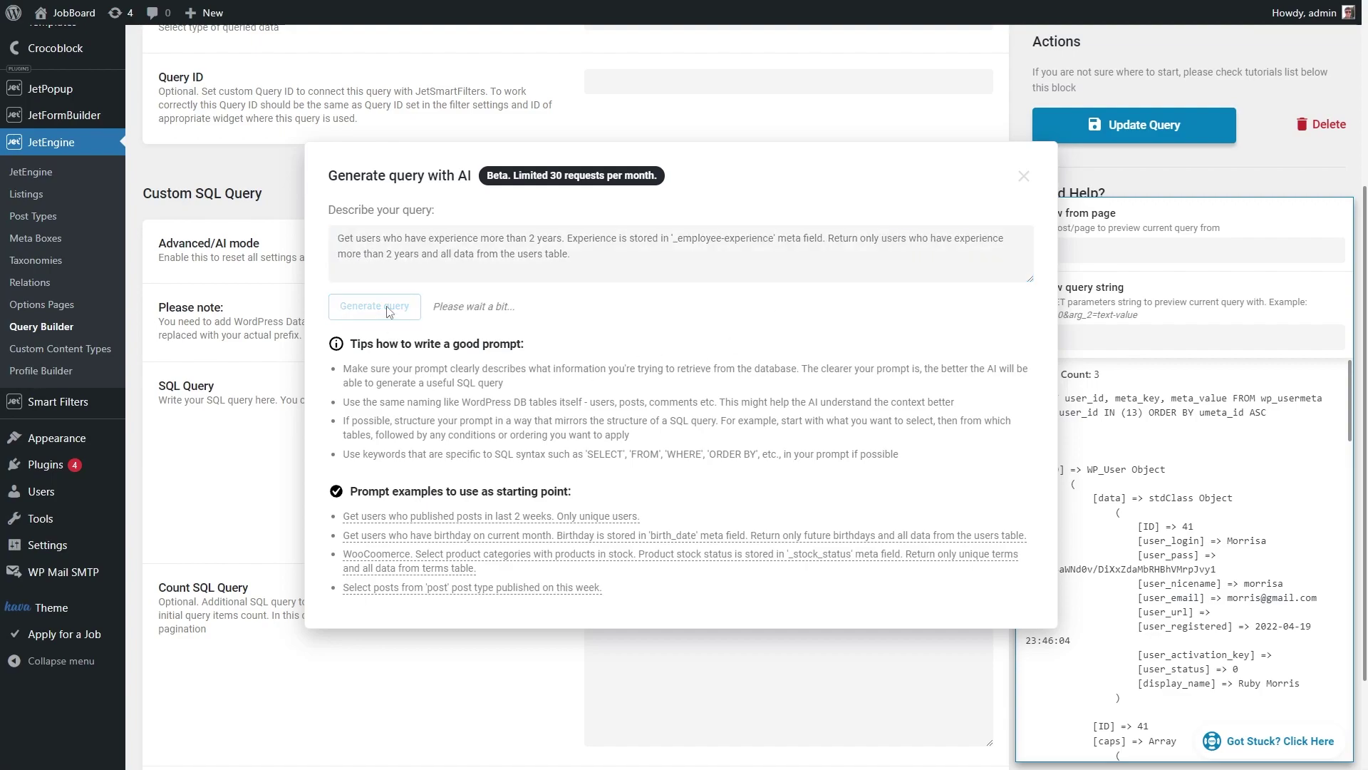
{"action": "left_click", "coordinate": [372, 351]}
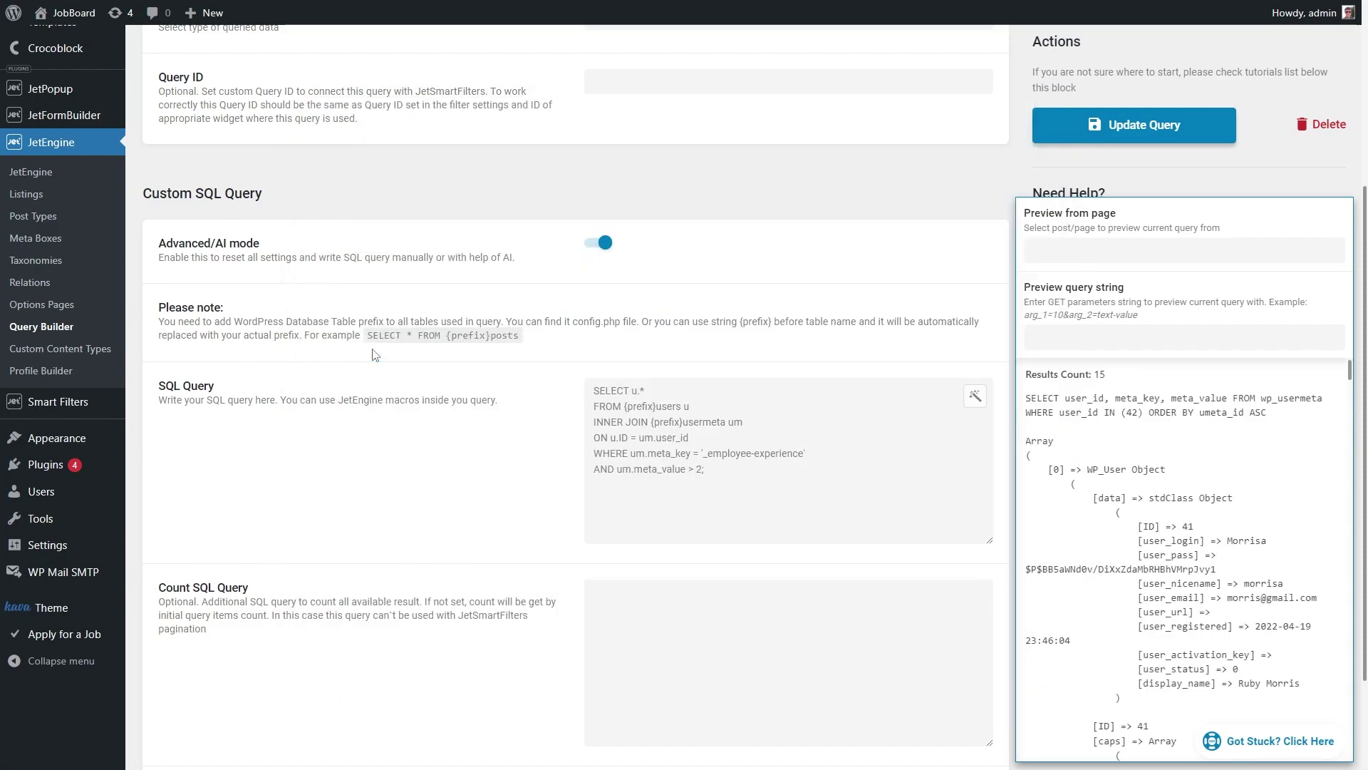
{"action": "left_click", "coordinate": [1103, 130]}
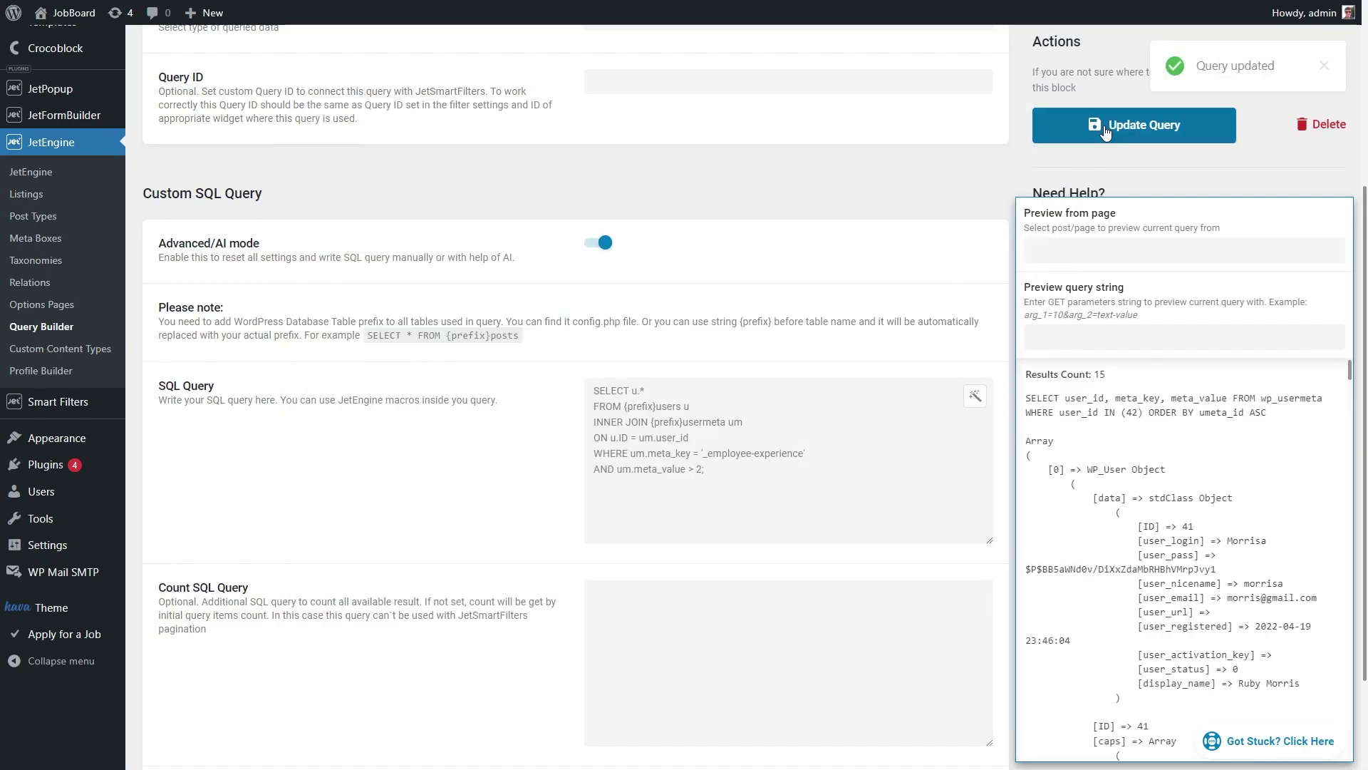
{"action": "key", "text": "ctrl+Tab"}
{"action": "key", "text": "F5"}
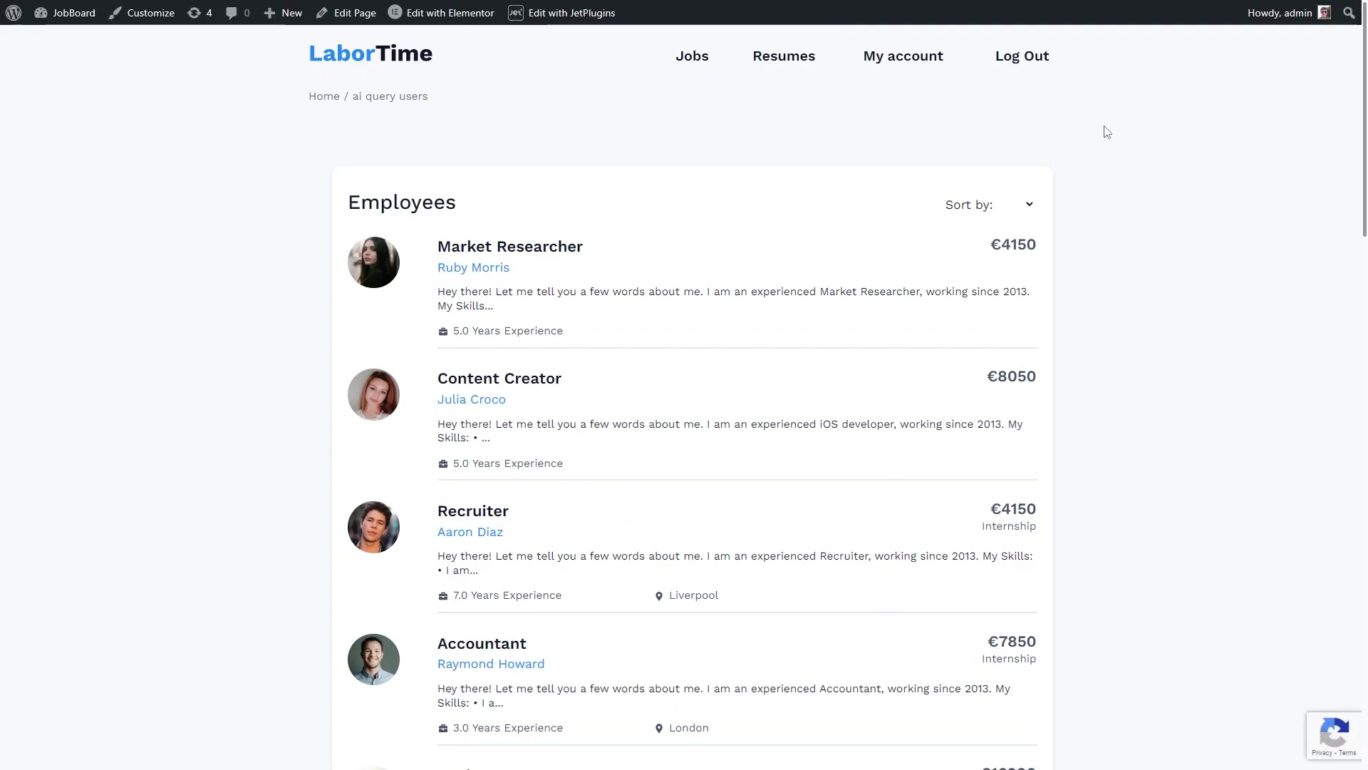
Scroll through the Employees grid, checking experience values such as the Data Entry specialist's 6.0 years.
{"action": "scroll", "coordinate": [1107, 132], "scroll_direction": "down", "scroll_amount": 2}
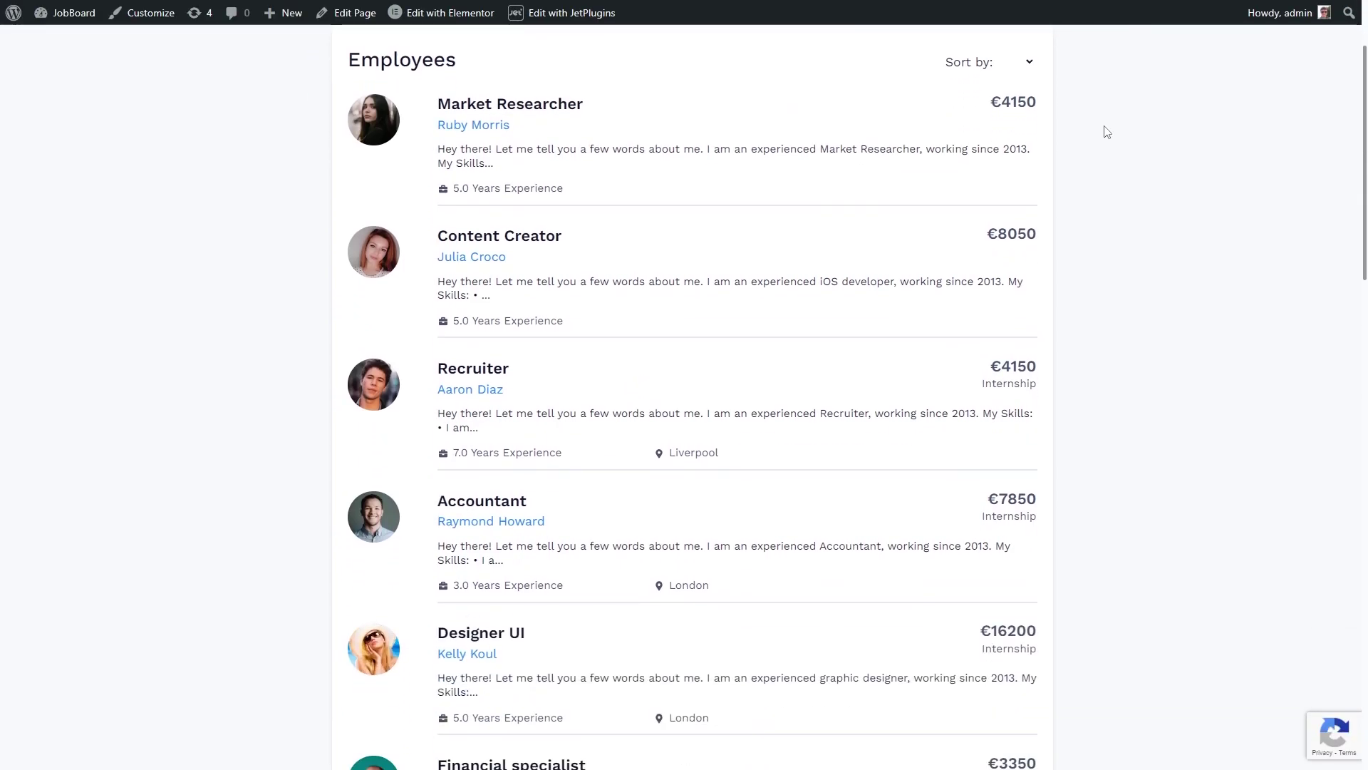
{"action": "scroll", "coordinate": [1107, 132], "scroll_direction": "down", "scroll_amount": 2}
{"action": "scroll", "coordinate": [1107, 132], "scroll_direction": "down", "scroll_amount": 2}
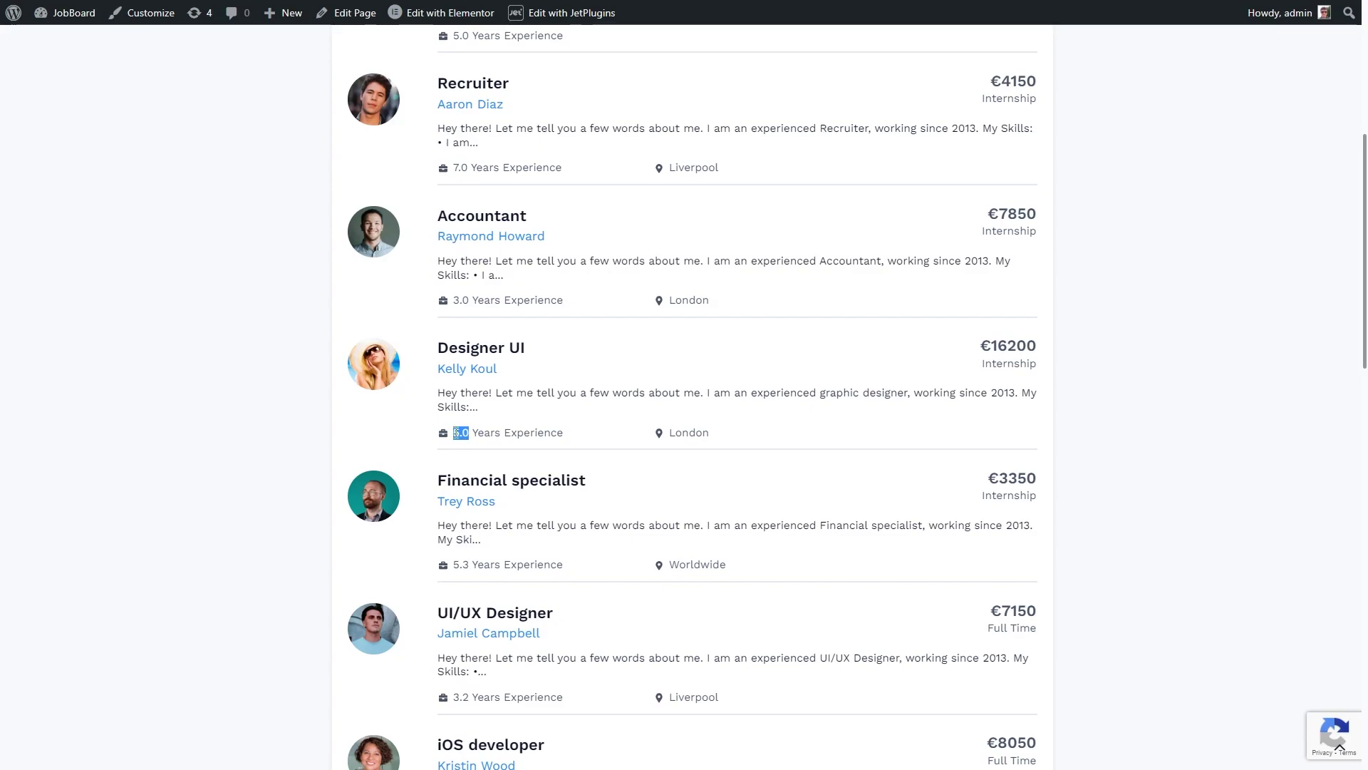
{"action": "scroll", "coordinate": [558, 480], "scroll_direction": "down", "scroll_amount": 4}
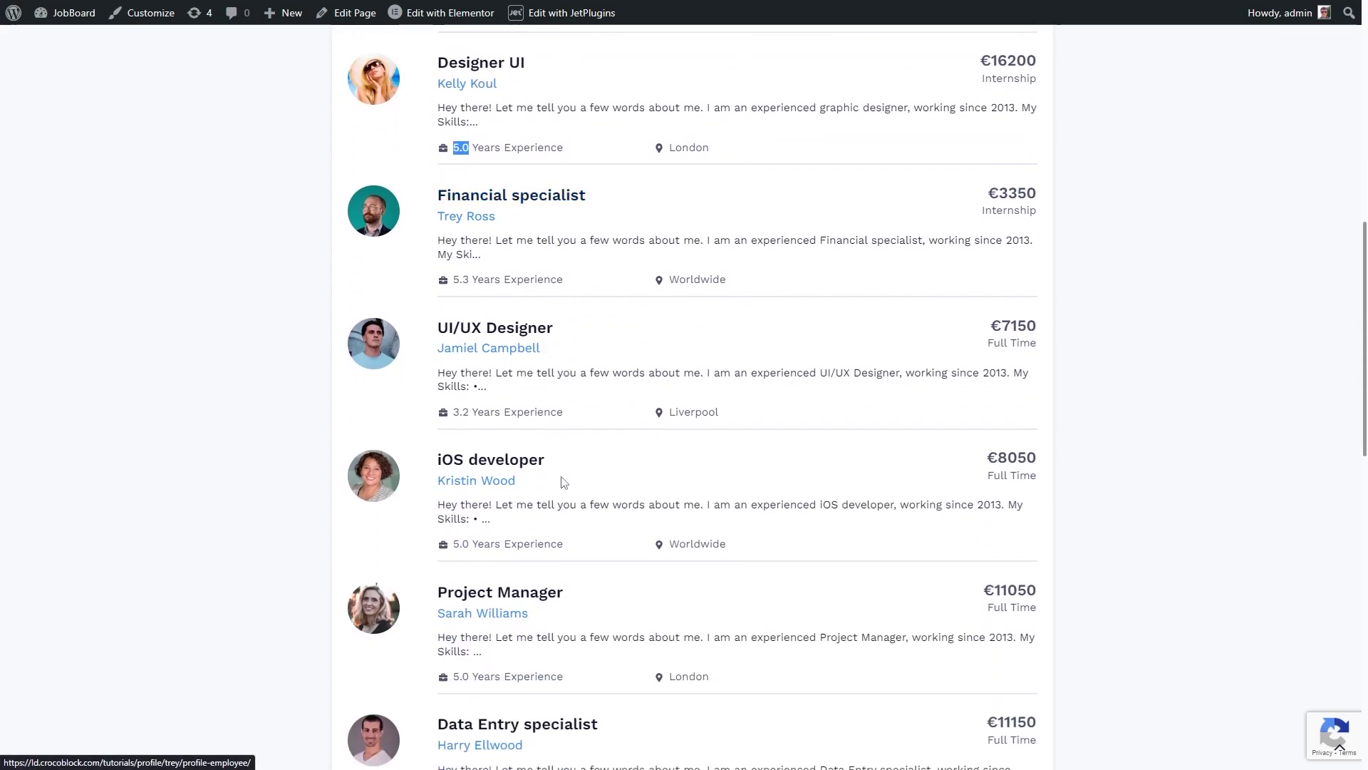
{"action": "scroll", "coordinate": [563, 483], "scroll_direction": "down", "scroll_amount": 5}
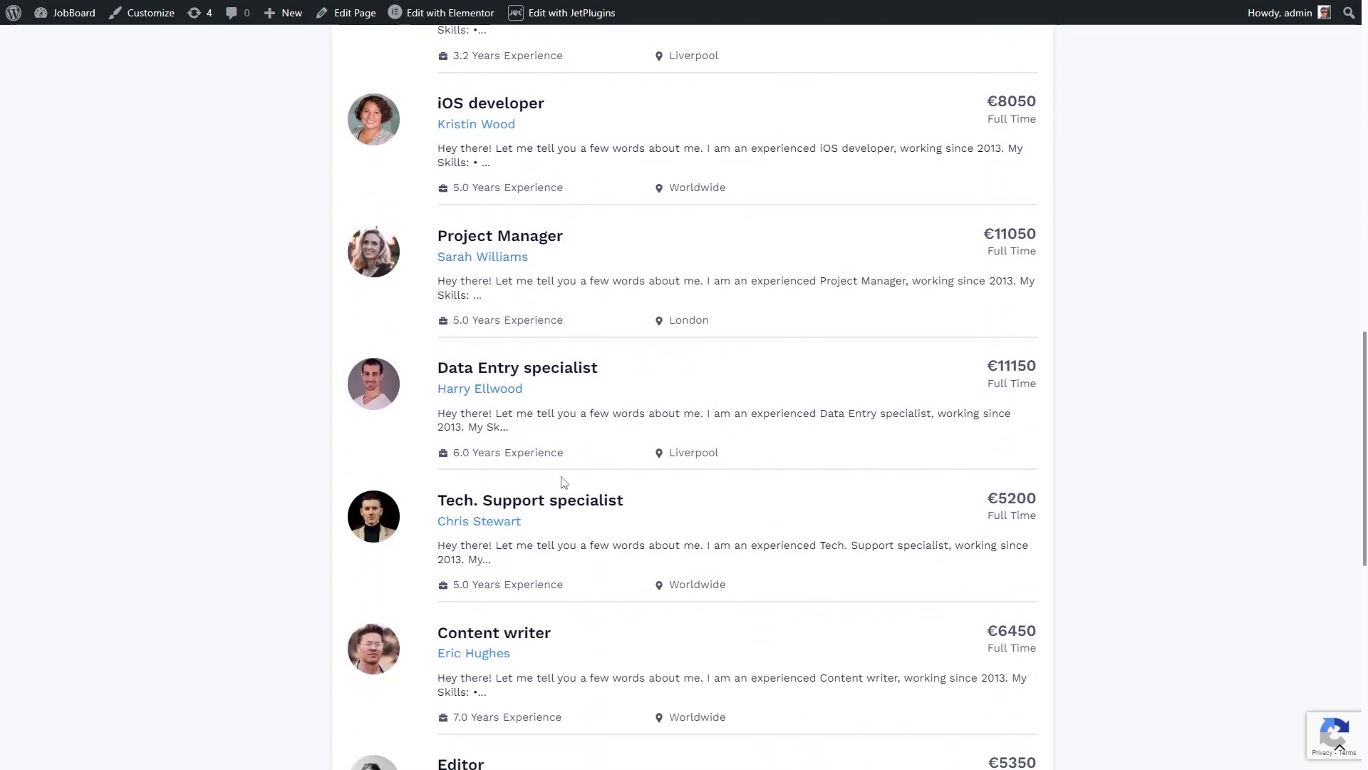
{"action": "left_click_drag", "start_coordinate": [470, 452], "coordinate": [460, 451]}
{"action": "scroll", "coordinate": [594, 464], "scroll_direction": "down", "scroll_amount": 3}
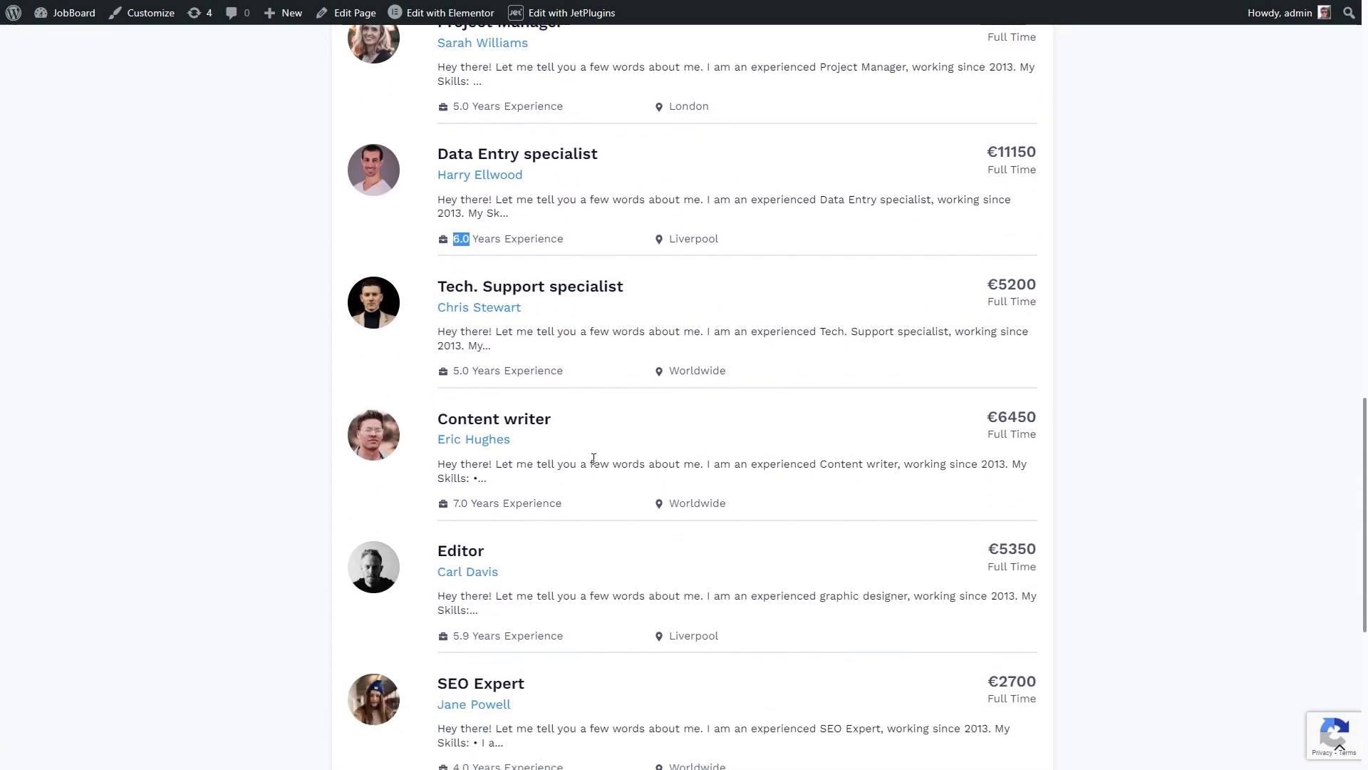
{"action": "scroll", "coordinate": [593, 458], "scroll_direction": "down", "scroll_amount": 3}
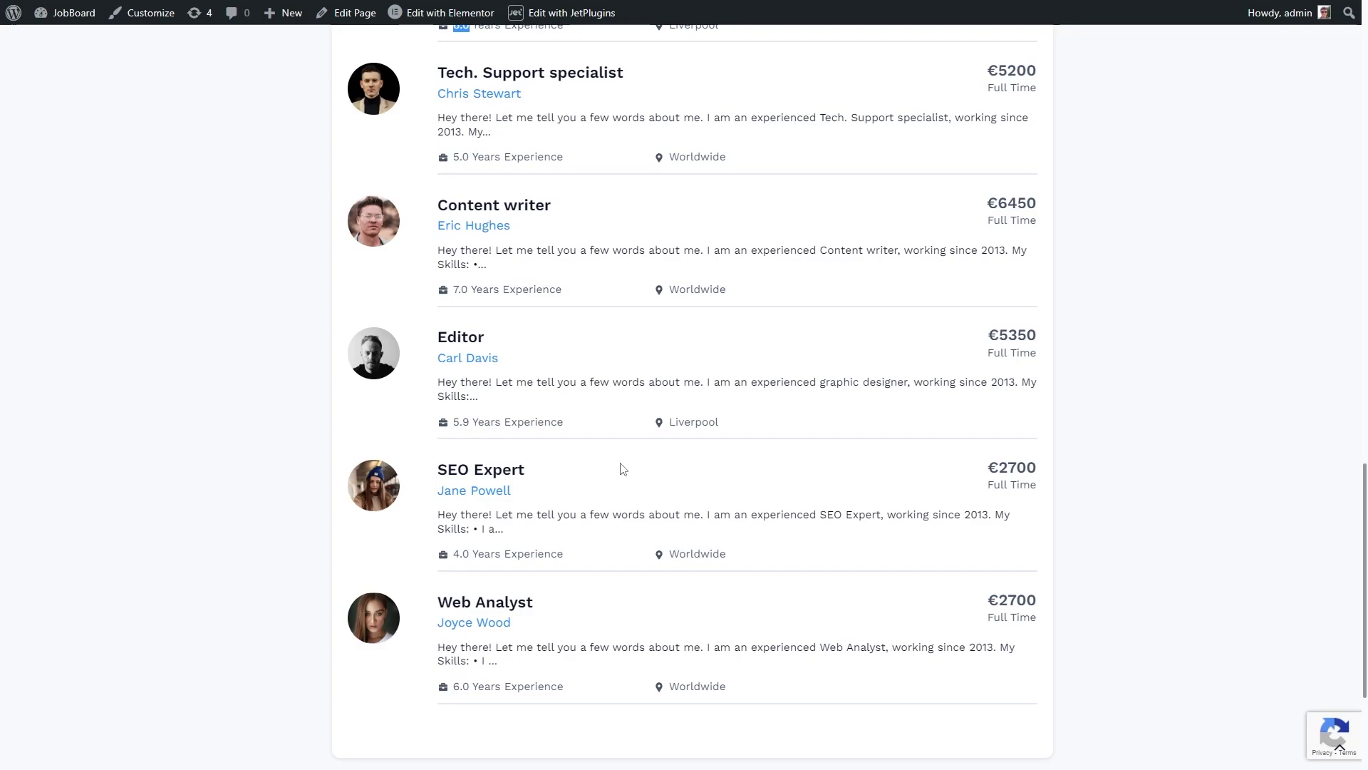